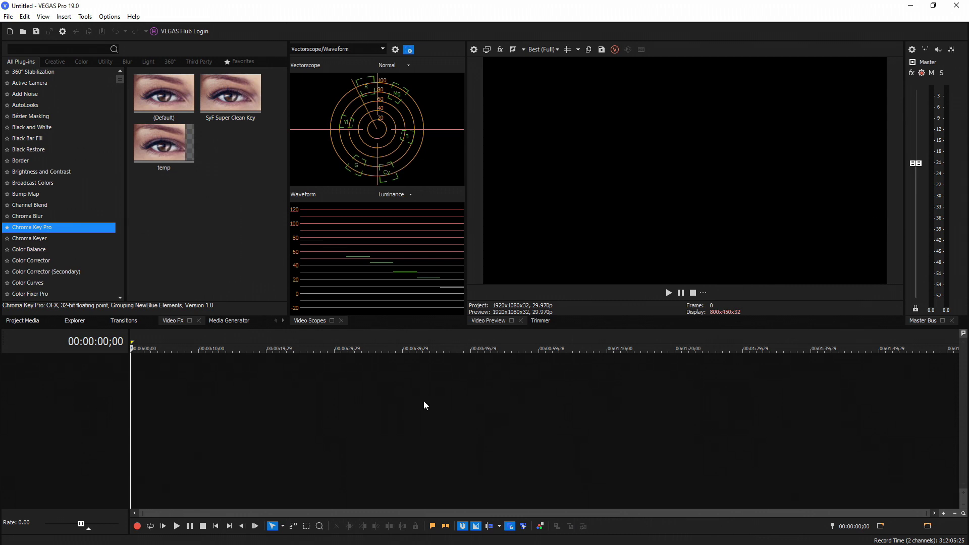
- Insert eight audio tracks into the empty project and enlarge the timeline area so all of them fit
right_click(59, 379)
click(101, 395)
right_click(80, 412)
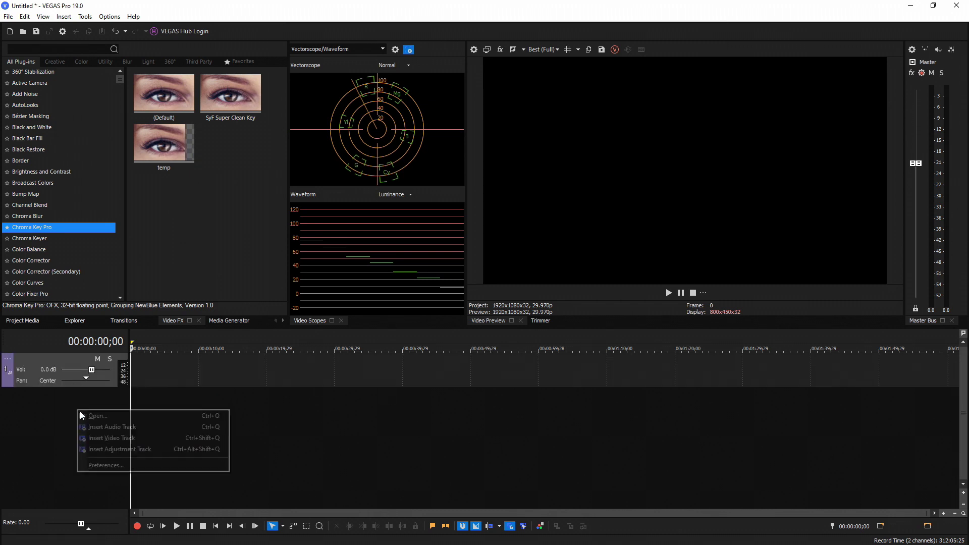
click(111, 426)
right_click(70, 371)
click(101, 157)
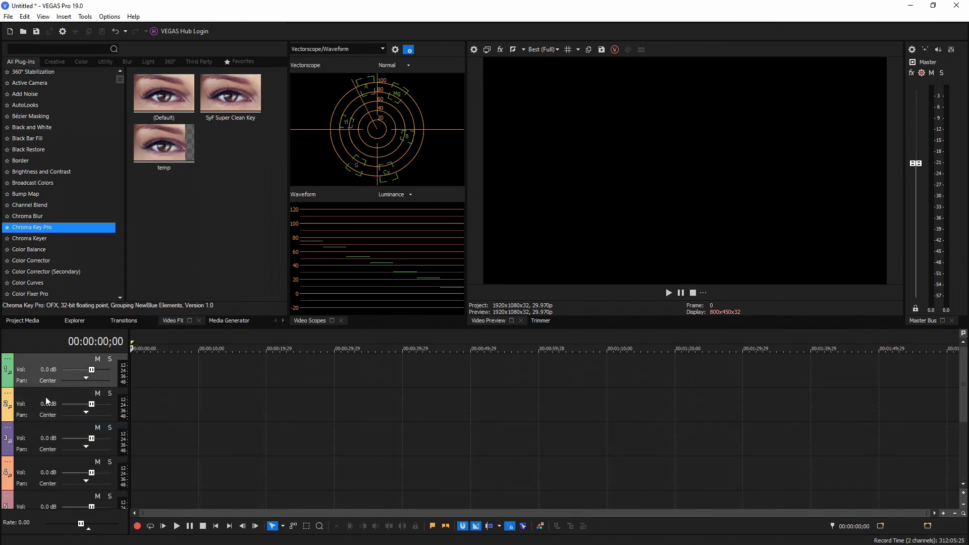
right_click(67, 363)
click(101, 156)
right_click(66, 364)
click(101, 155)
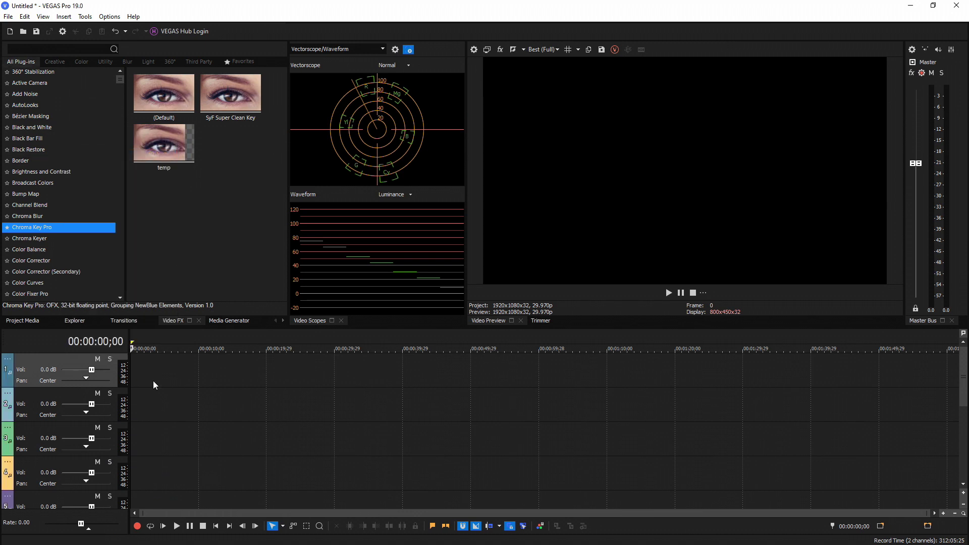
drag(171, 328, 181, 178)
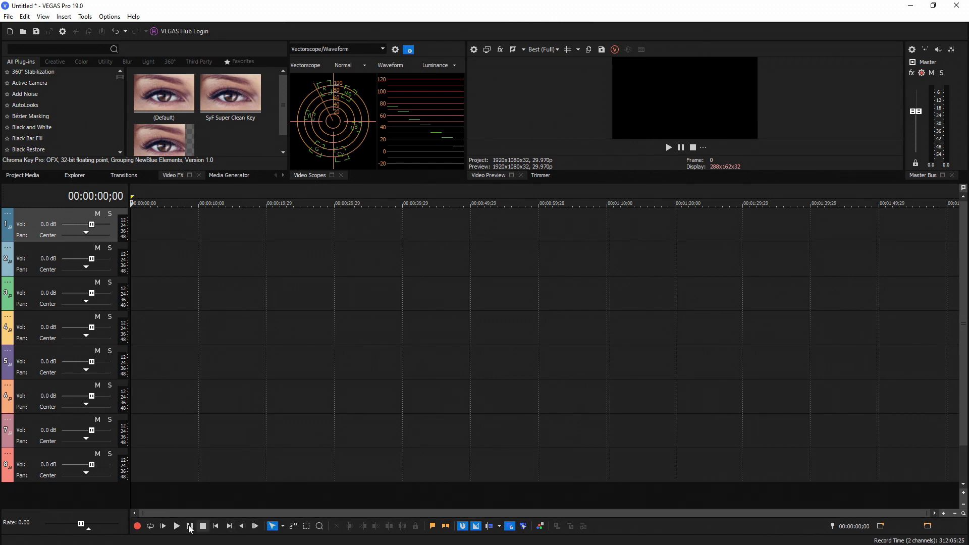
drag(968, 278, 268, 255)
click(541, 216)
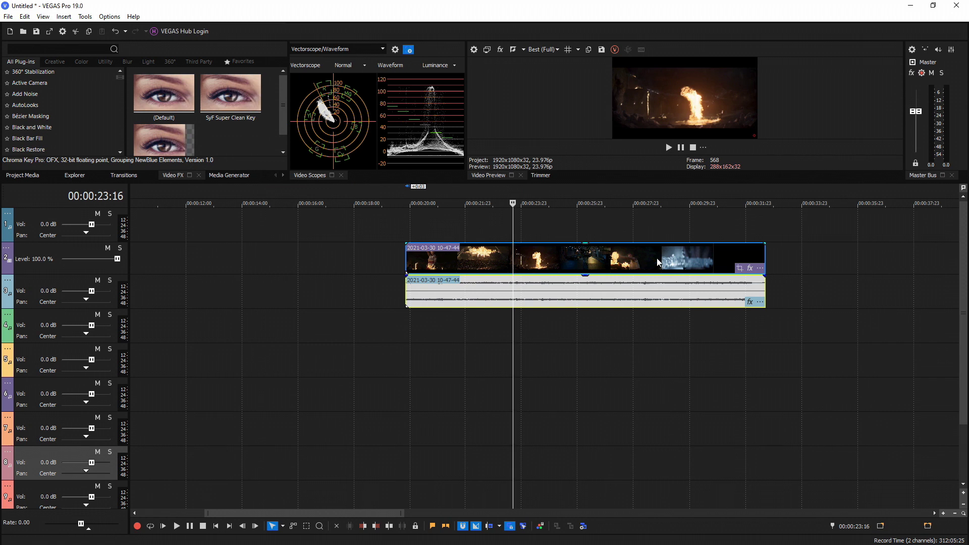
scroll(598, 266, up, 3)
click(528, 268)
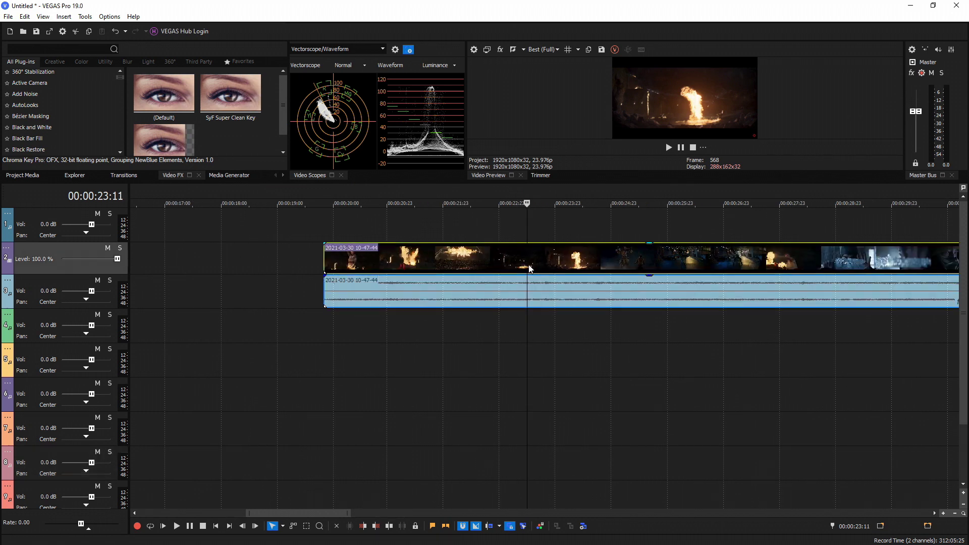
click(676, 263)
scroll(777, 267, up, 1)
scroll(676, 253, down, 3)
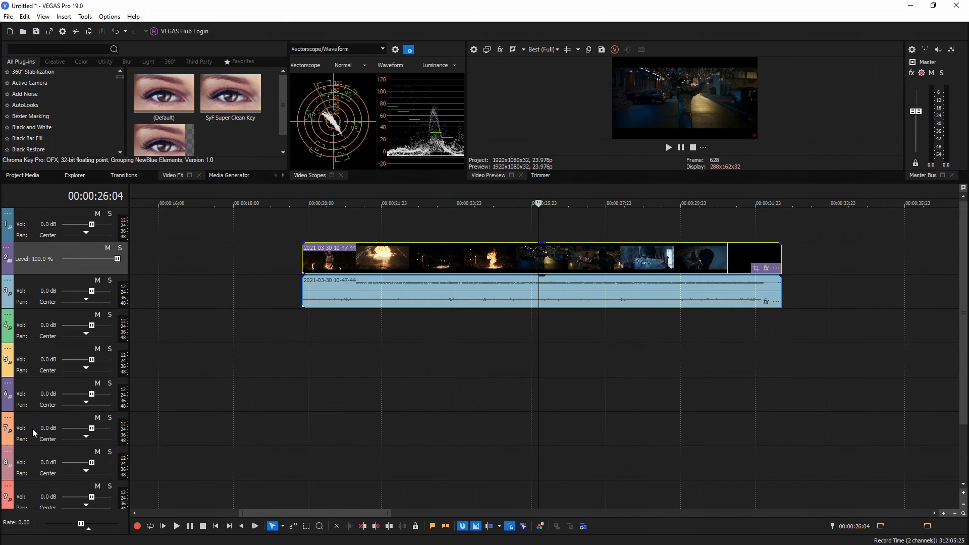
- Enlarge the video preview area, go to 00:00:25:14 in the clip, and open an enlarged color grading workspace
drag(573, 181, 574, 327)
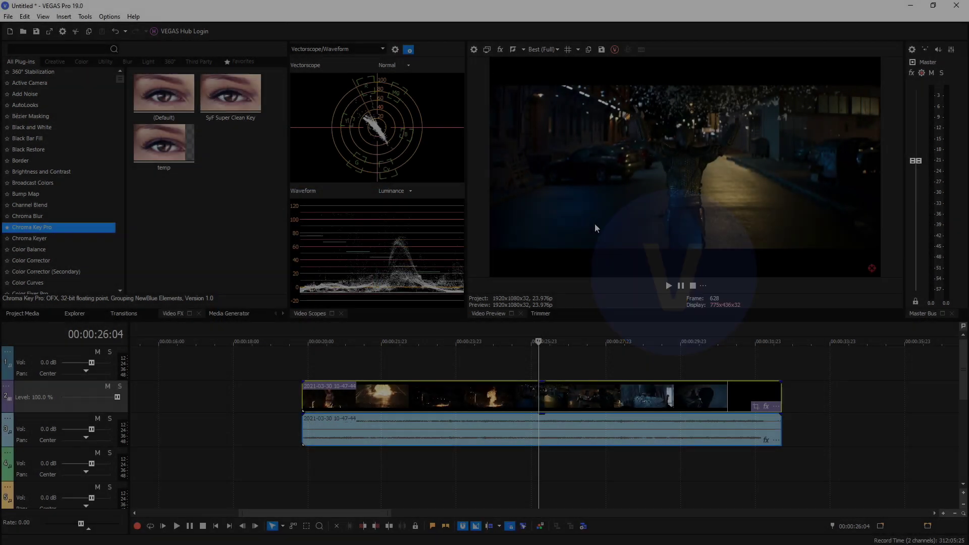
click(516, 399)
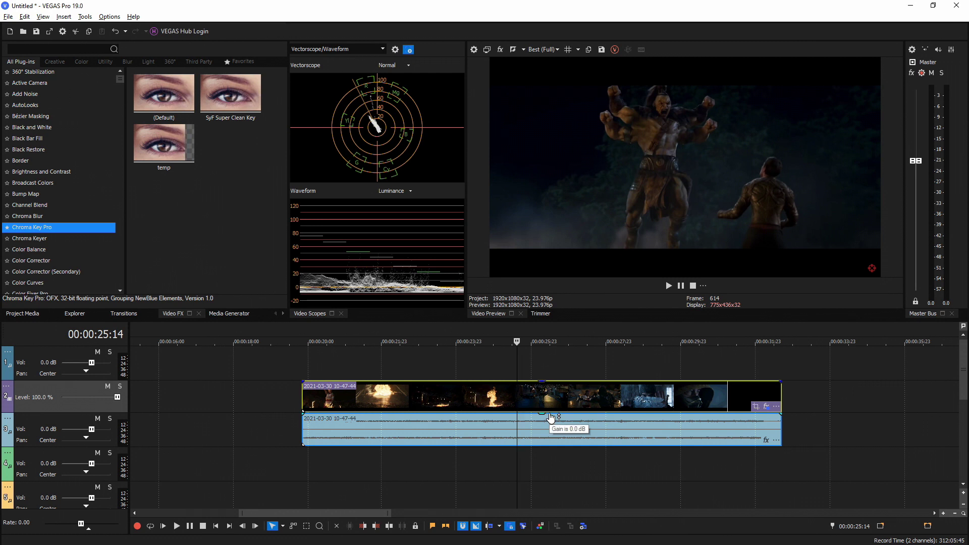
click(540, 526)
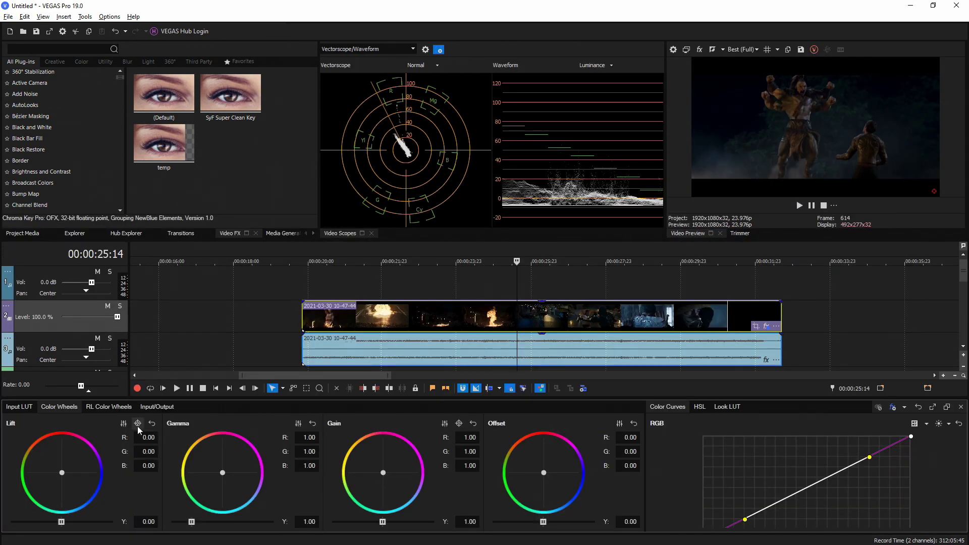
drag(605, 399, 605, 358)
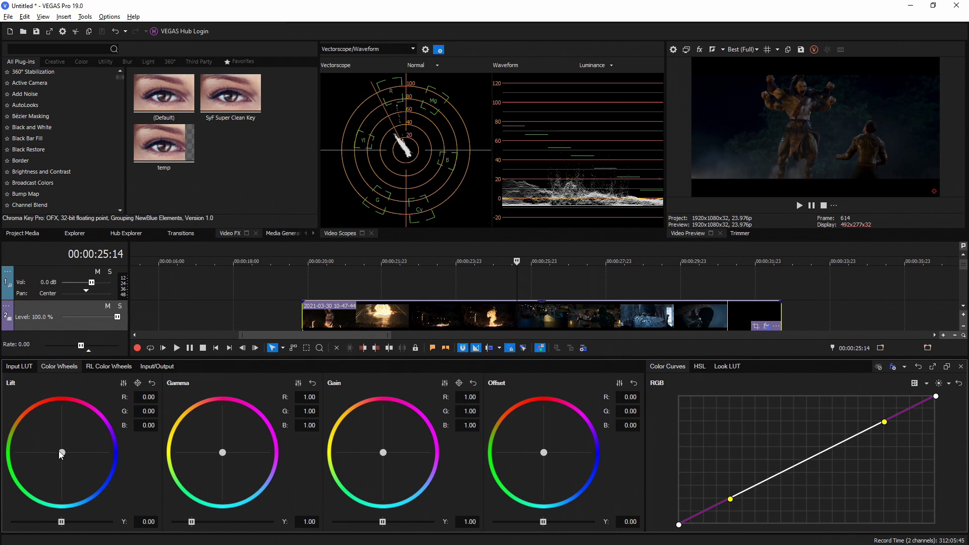
- Shift the clip's color wheels: Lift toward green, Gamma toward yellow-orange, Gain toward cyan-green, and Offset toward red
mouse_move(58, 450)
mouse_down()
mouse_move(96, 420)
mouse_move(72, 447)
mouse_move(103, 419)
mouse_move(114, 440)
mouse_move(91, 496)
mouse_move(53, 507)
mouse_move(24, 544)
mouse_move(51, 463)
mouse_up()
drag(222, 452, 194, 437)
drag(383, 452, 368, 483)
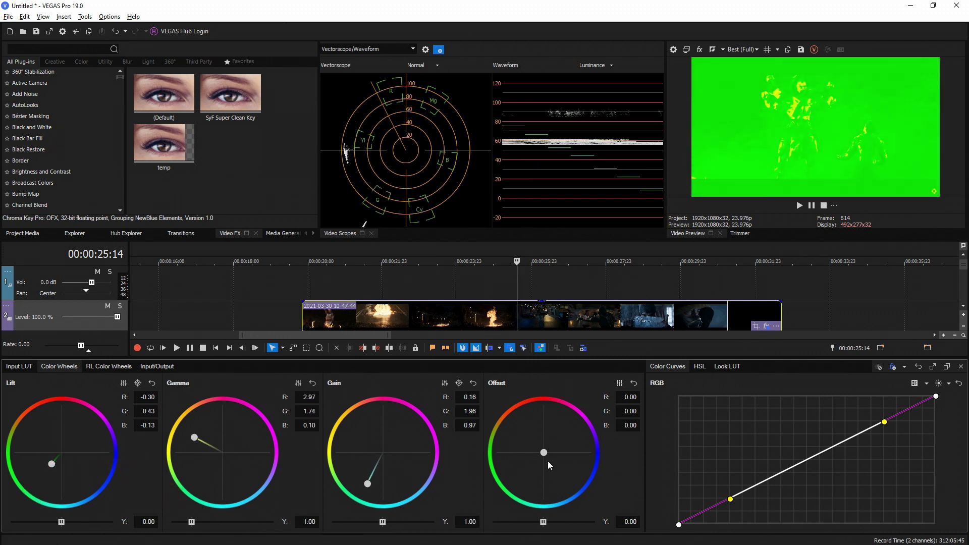
drag(545, 451, 528, 413)
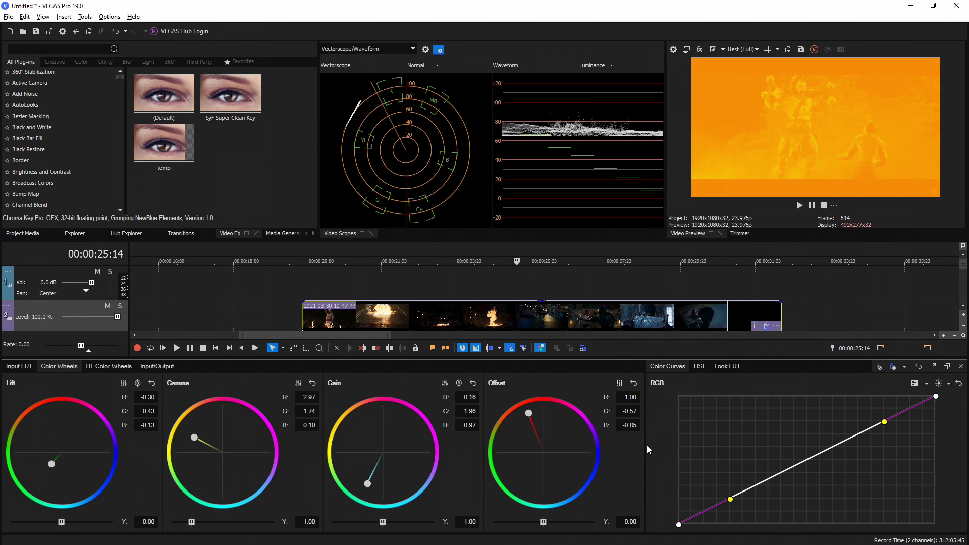
- Examine the RL Color Wheels, Input LUT, Input/Output and Color Curves controls, and close the color grading workspace
click(103, 365)
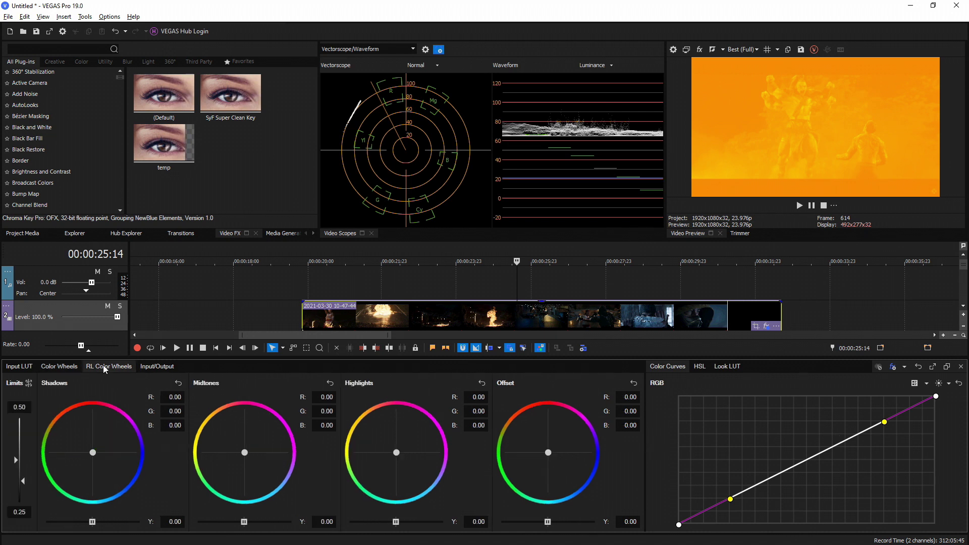
click(19, 366)
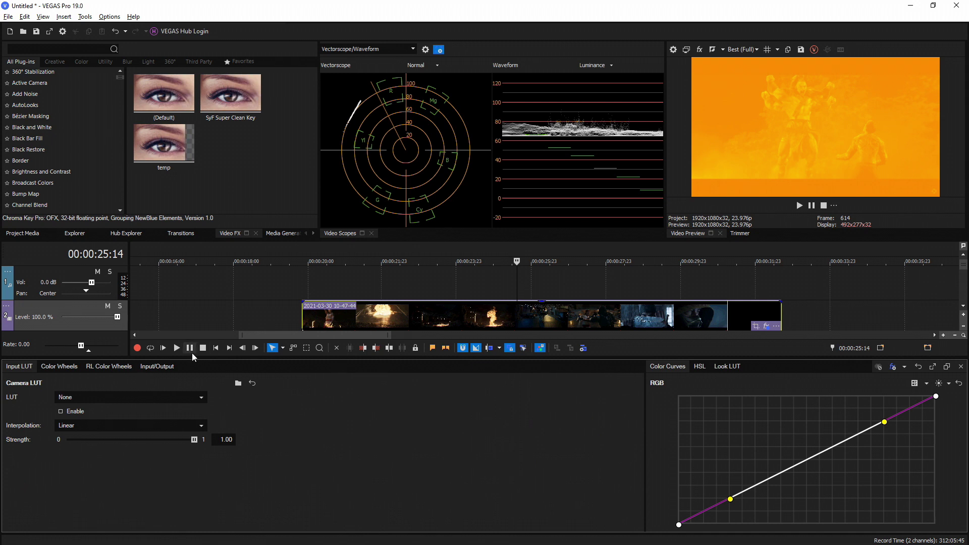
click(157, 367)
drag(645, 424, 255, 440)
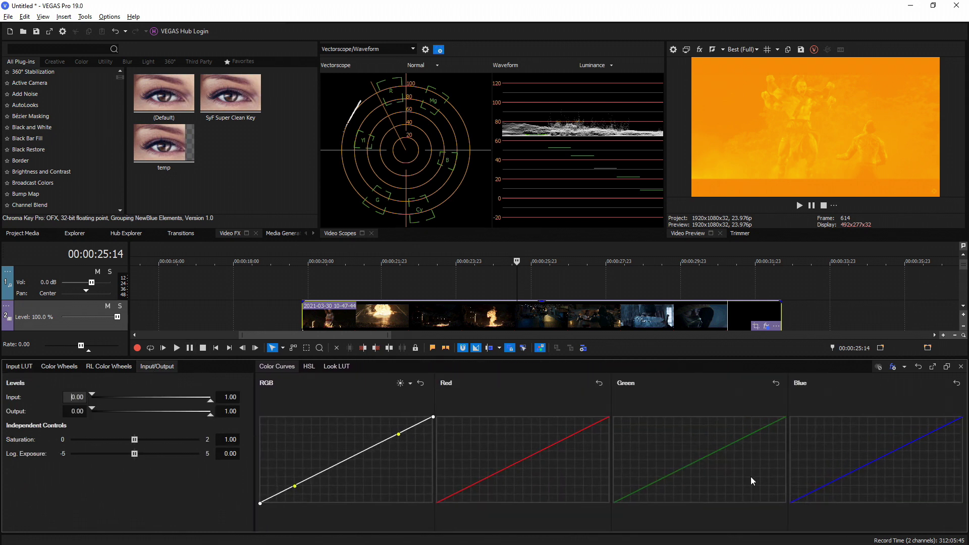
drag(255, 456, 574, 445)
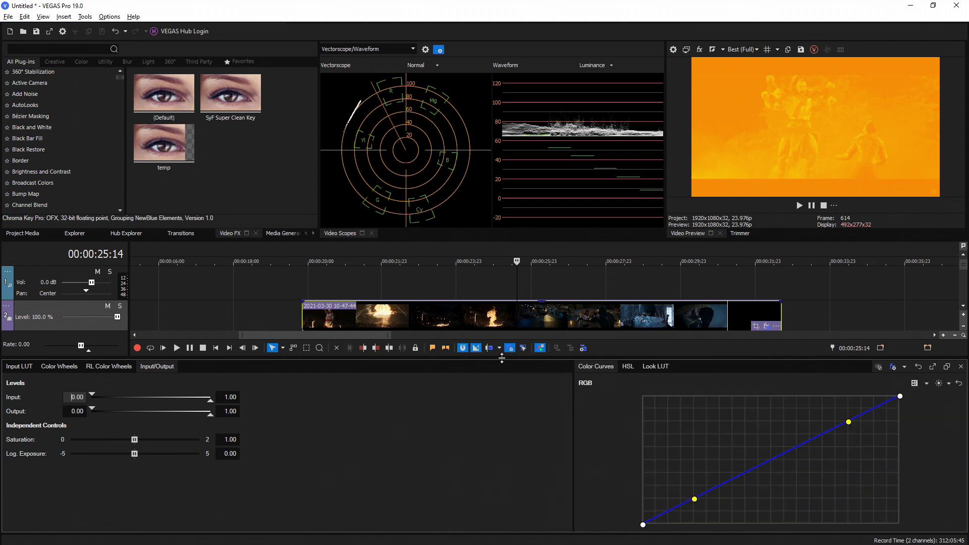
key(ctrl+alt+g)
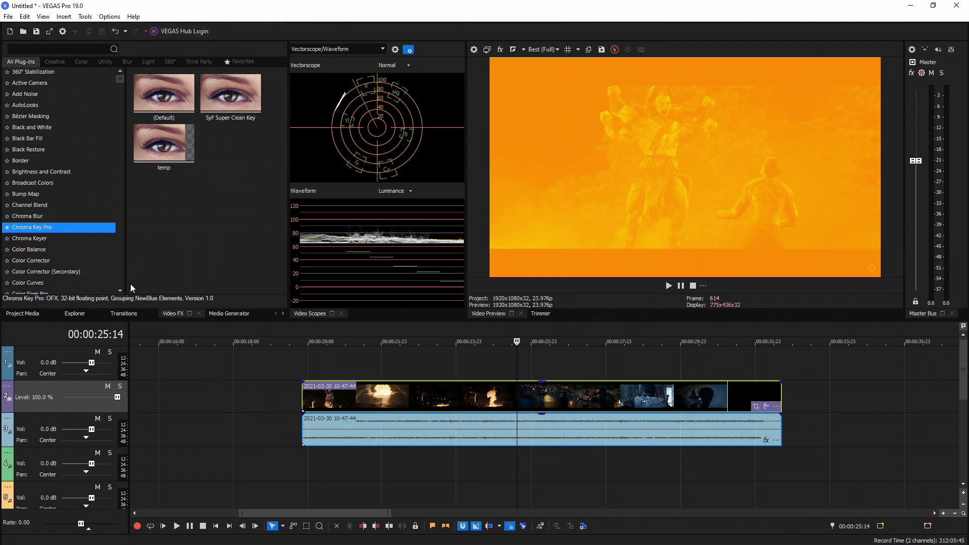
- Open the Hub Explorer window for a look and close it again
click(283, 314)
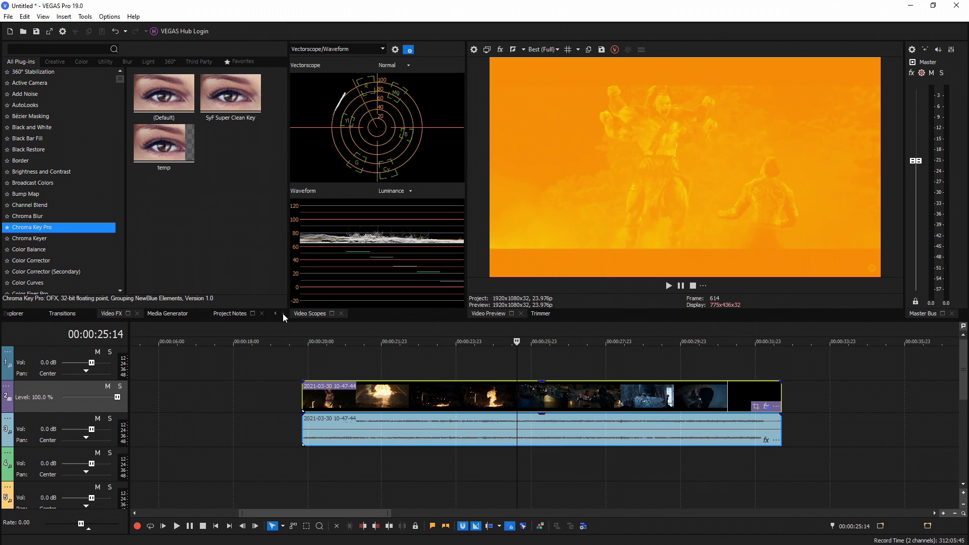
click(43, 17)
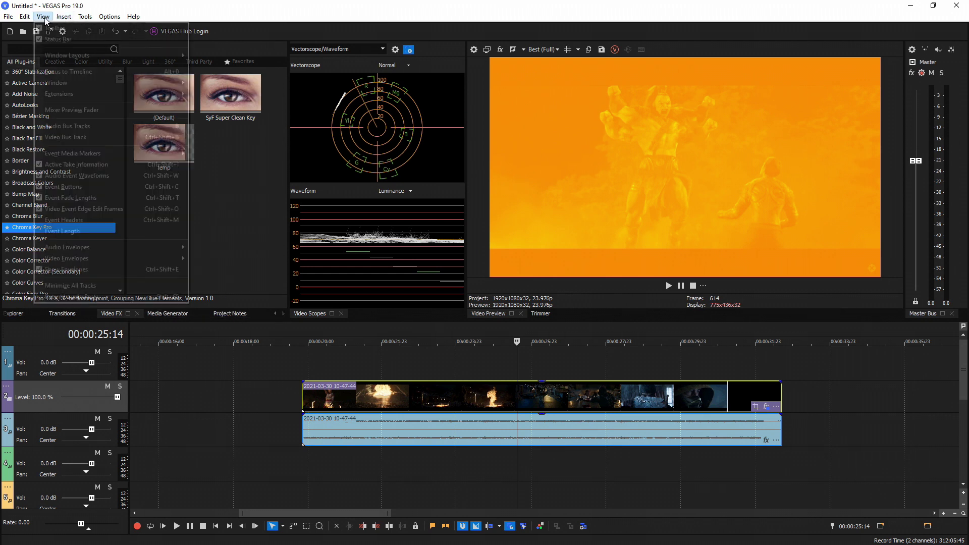
mouse_move(122, 85)
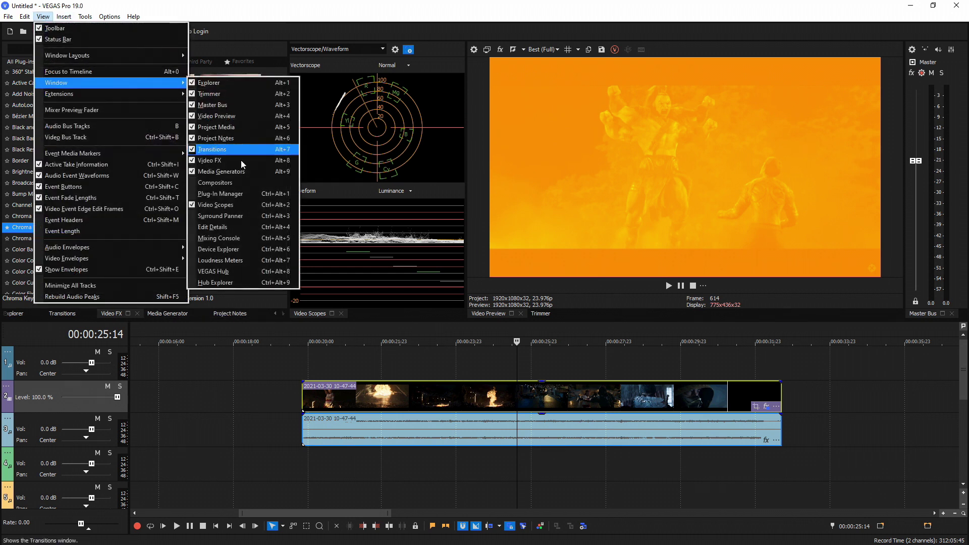
click(225, 283)
mouse_move(492, 136)
mouse_down()
mouse_move(376, 169)
mouse_move(487, 130)
mouse_up()
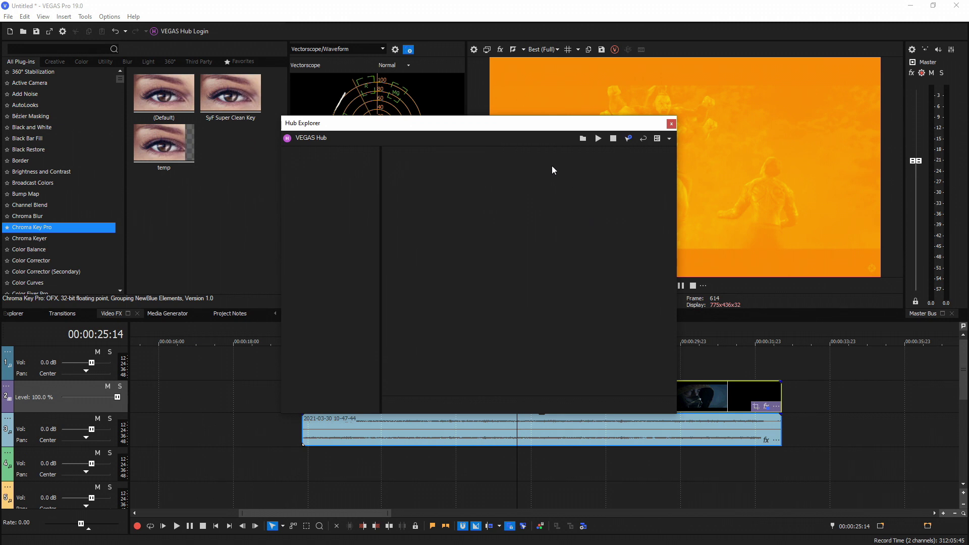
key(Escape)
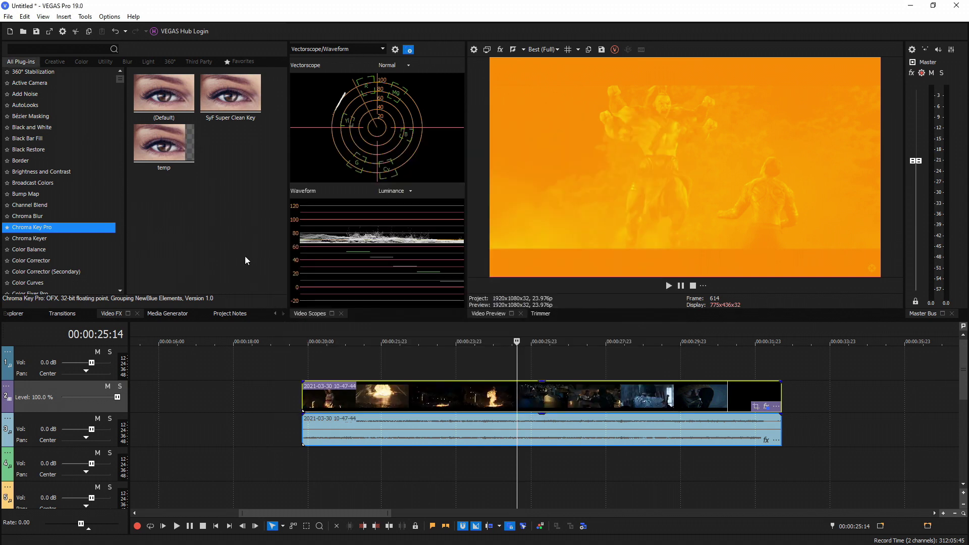
- Look up the Text to Speech command and preview several scenes of the timeline clip
click(81, 17)
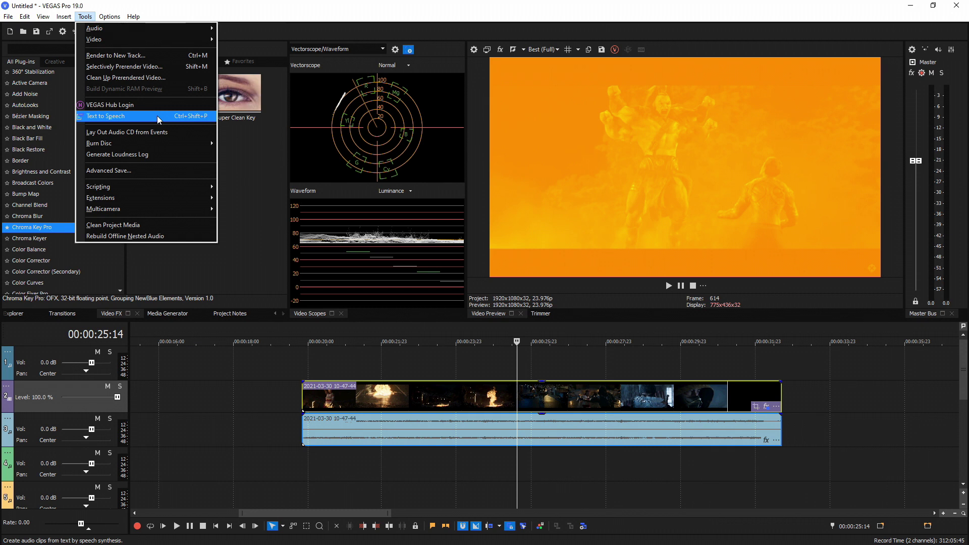
click(501, 403)
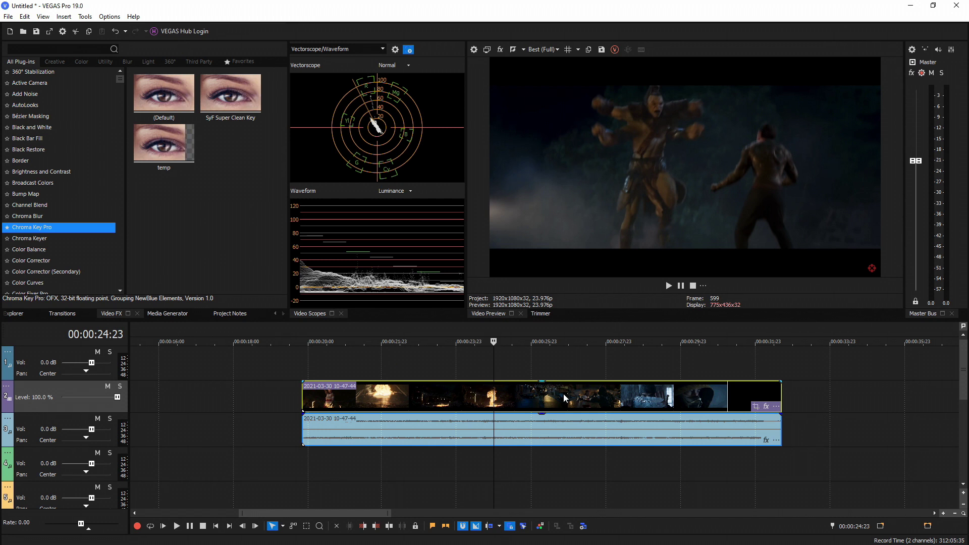
click(537, 396)
click(484, 393)
key(space)
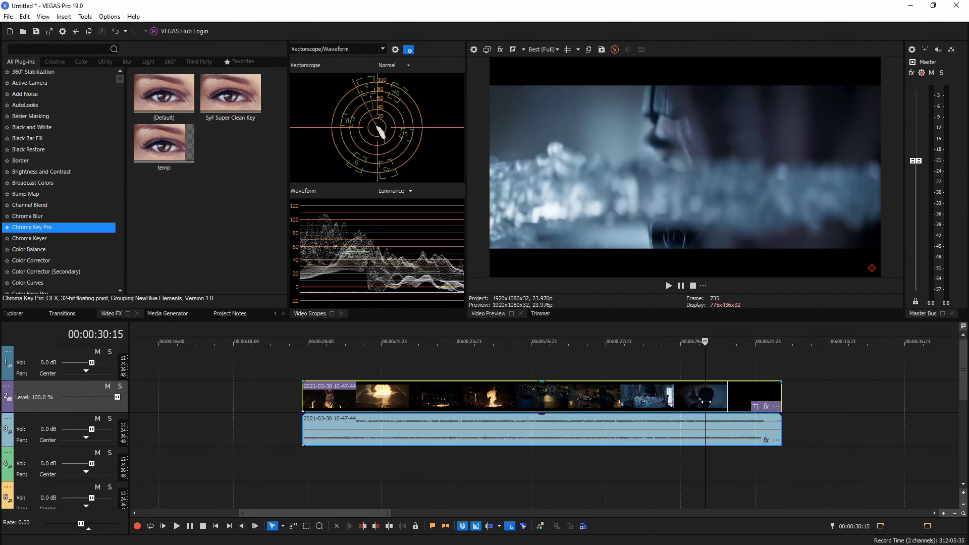
click(555, 402)
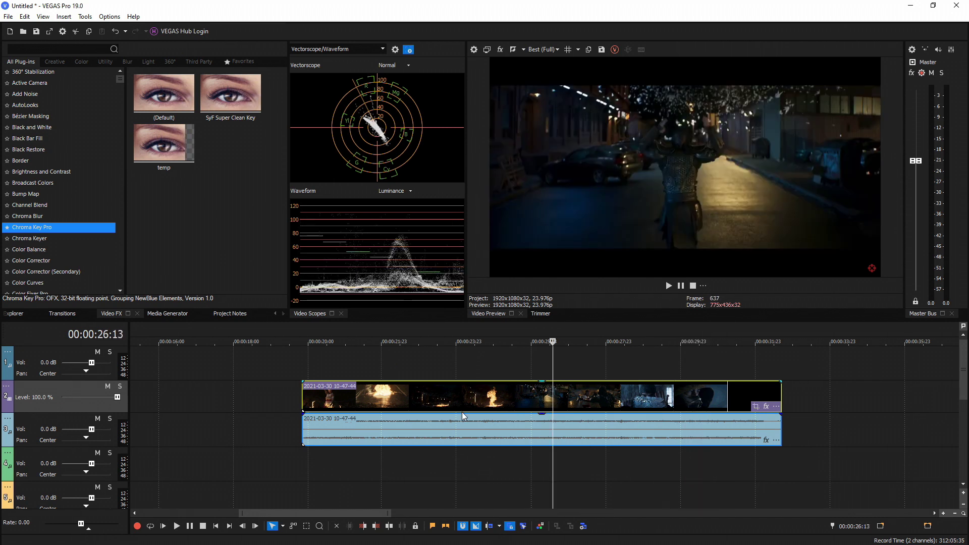
click(31, 316)
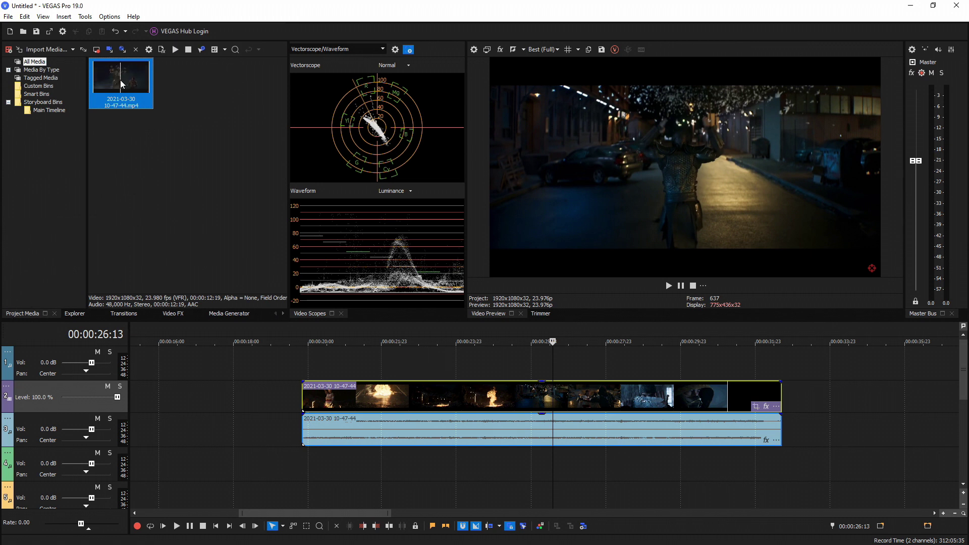
right_click(121, 80)
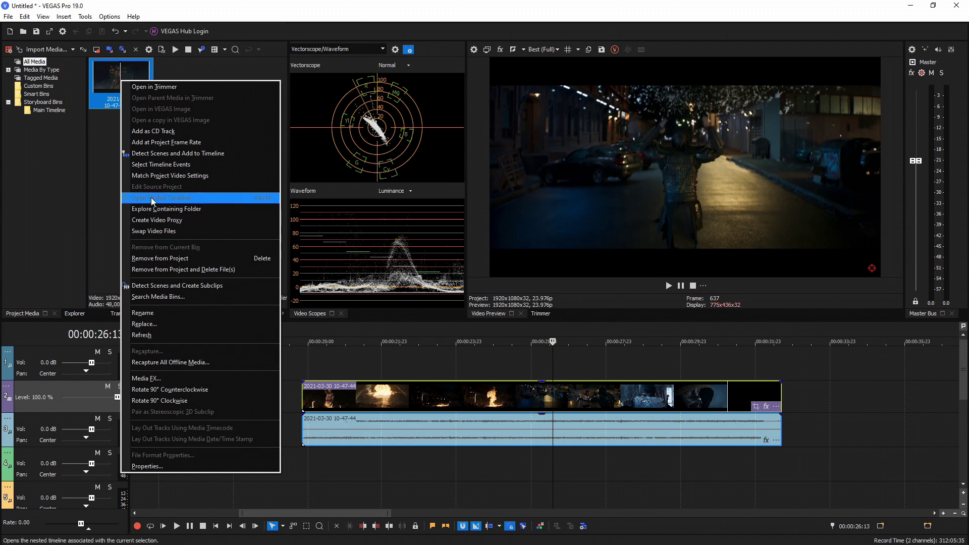
click(202, 289)
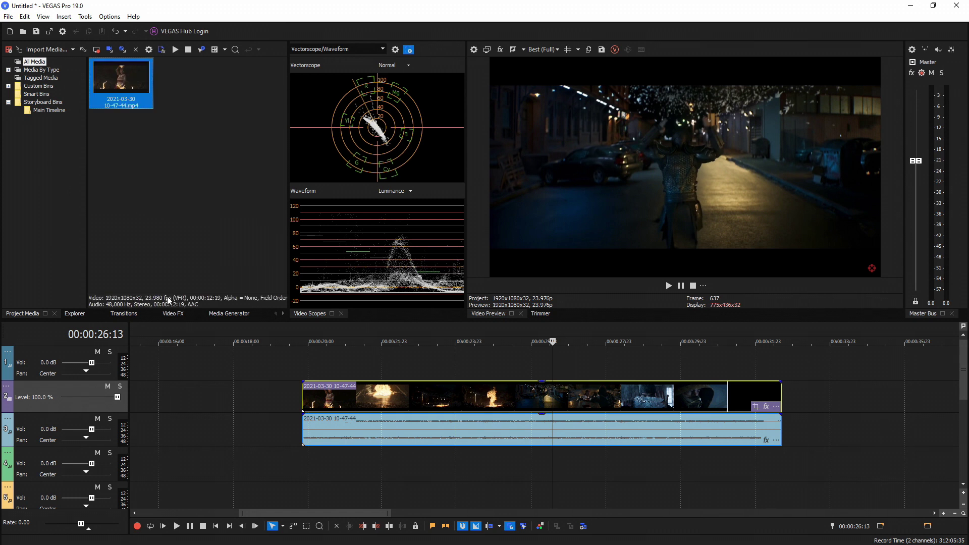
- Apply the default Scene Detection effect to the timeline clip and expand its Sensitivities settings
click(165, 313)
drag(118, 78, 113, 262)
click(36, 95)
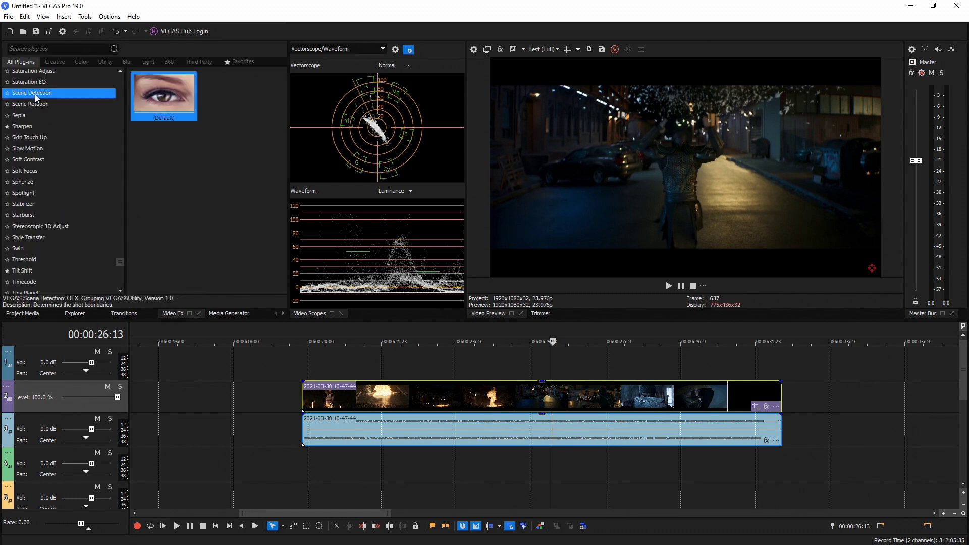
drag(186, 101, 451, 398)
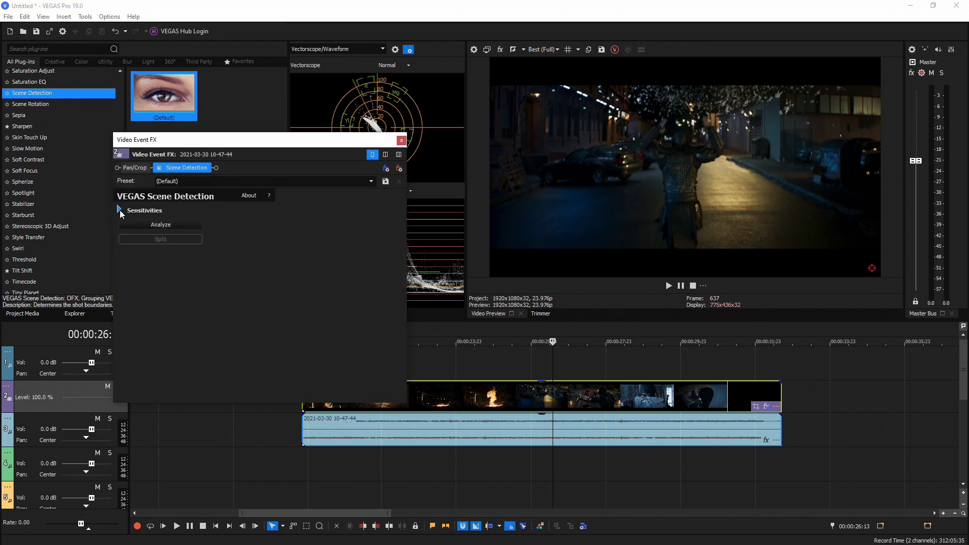
click(120, 210)
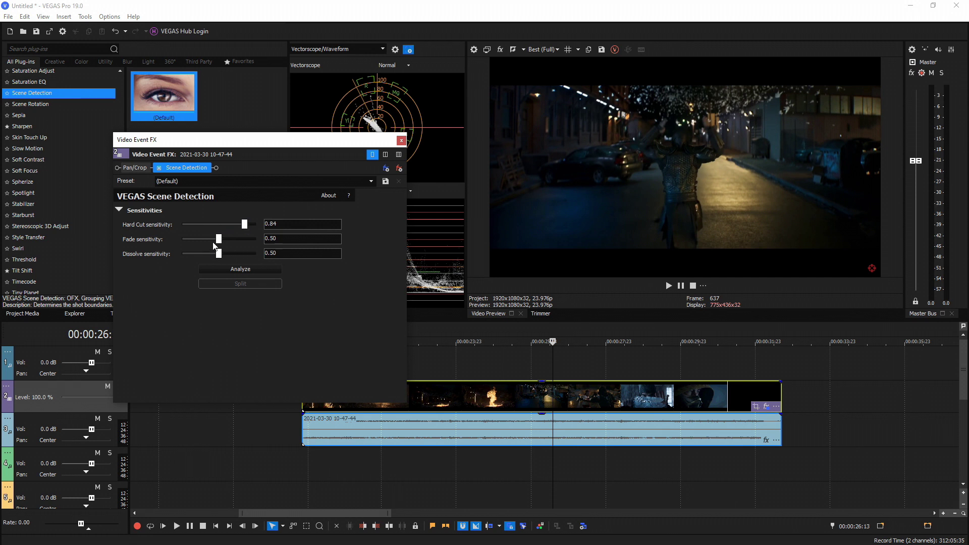
drag(218, 239, 244, 225)
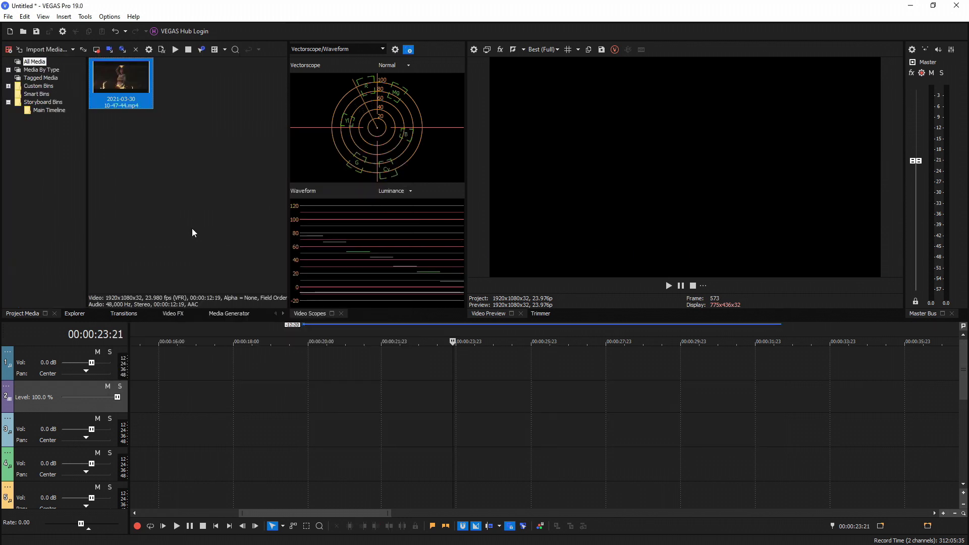
right_click(120, 81)
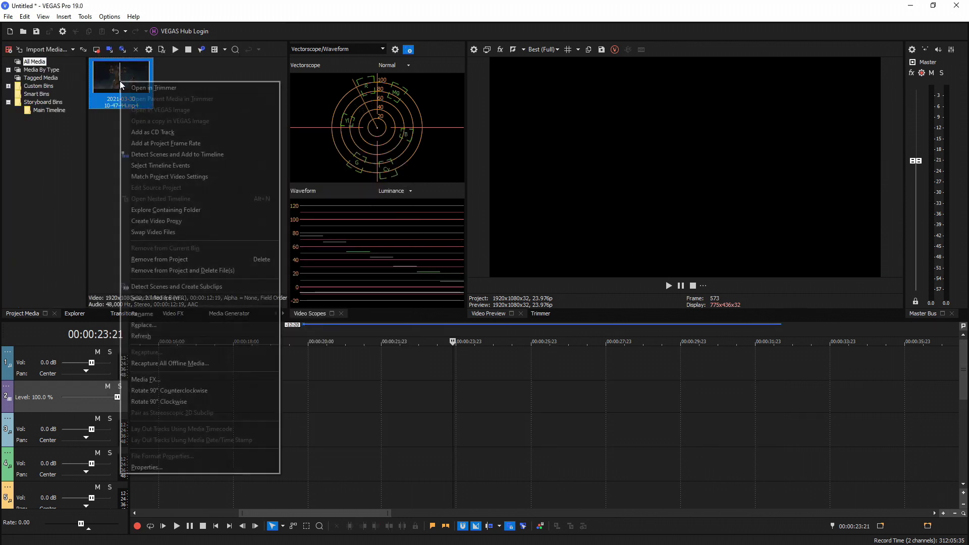
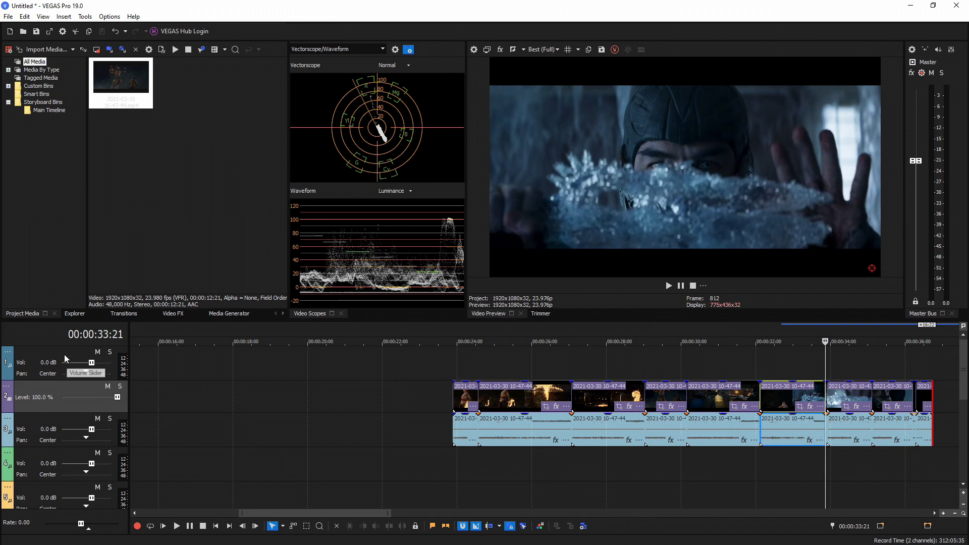
- Delete all the audio tracks, keeping only the video track with the scene clips
right_click(62, 351)
click(100, 200)
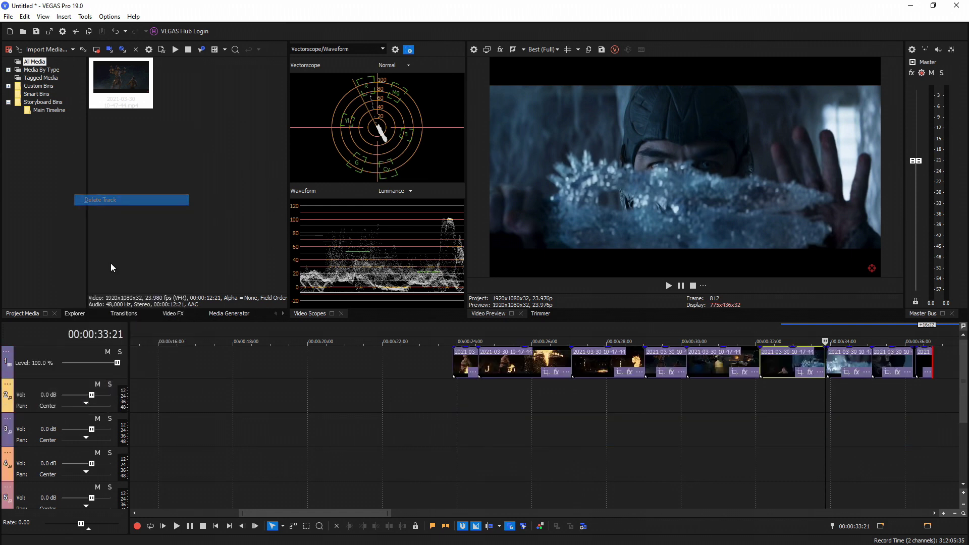
right_click(56, 386)
click(101, 206)
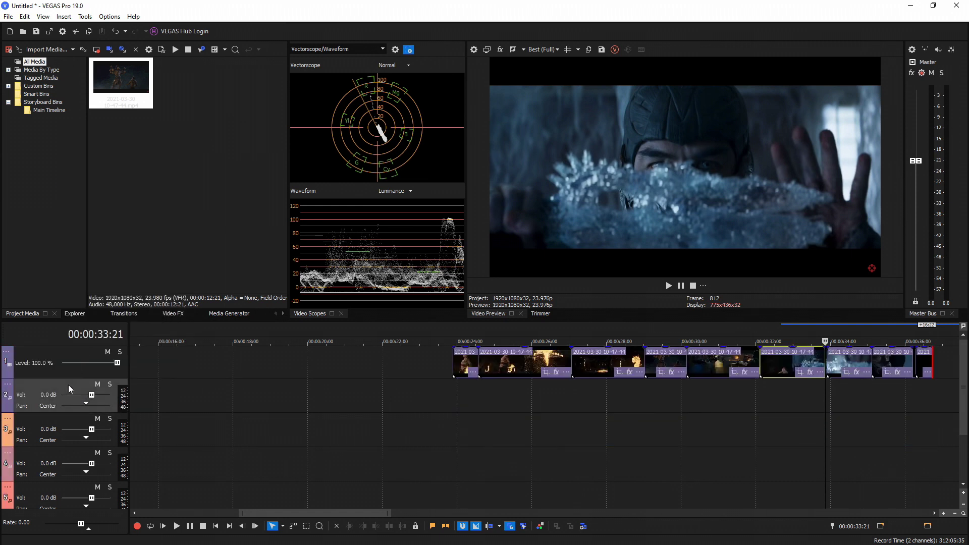
right_click(68, 384)
click(111, 205)
right_click(75, 383)
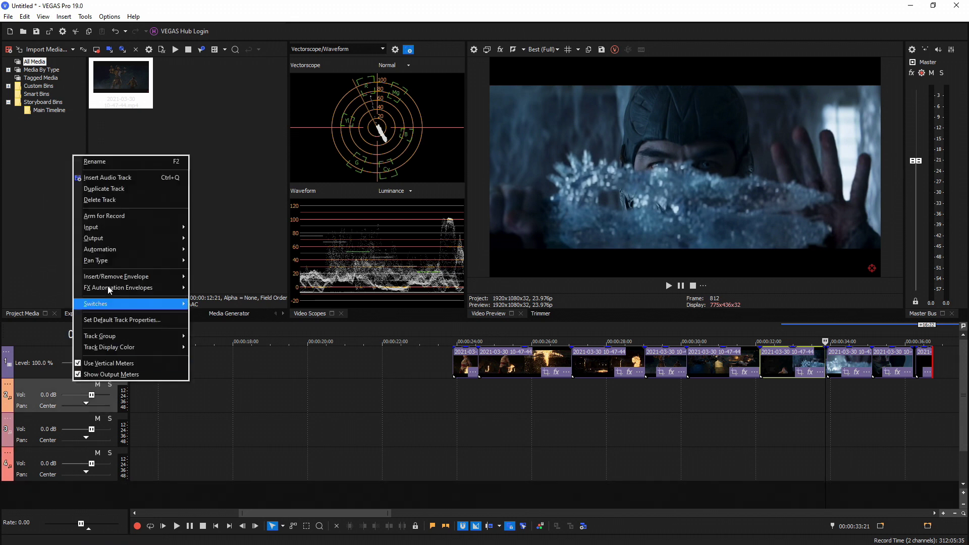
click(106, 200)
right_click(71, 383)
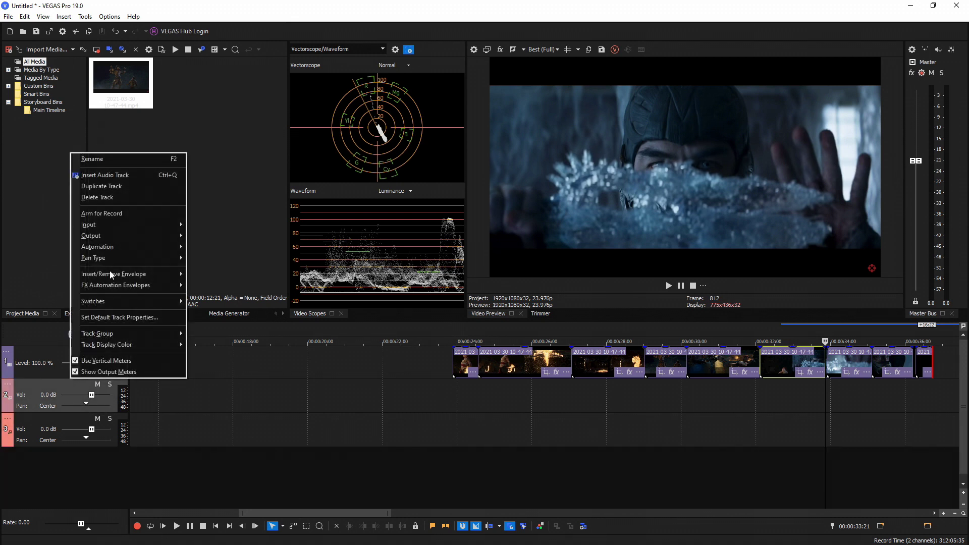
click(106, 200)
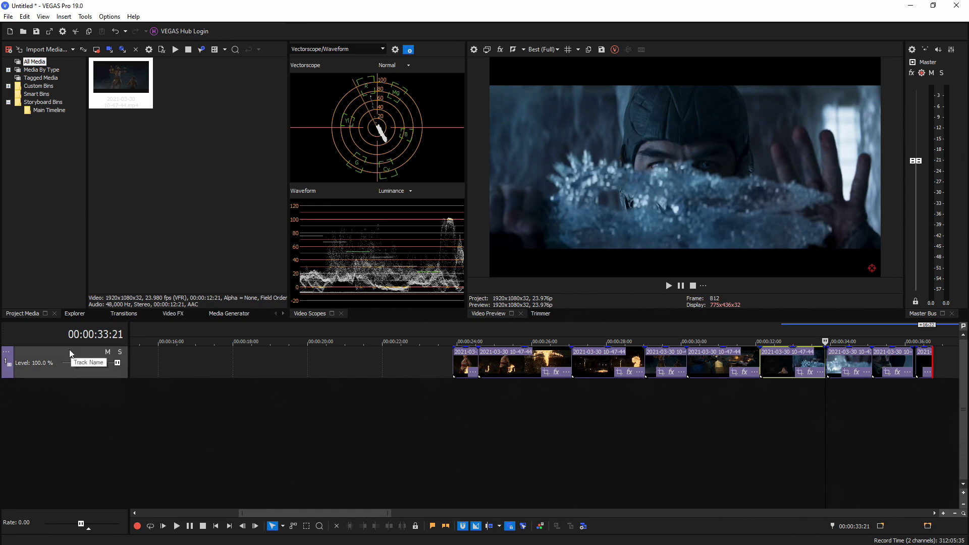
- Insert three adjustment tracks above the video track
right_click(52, 349)
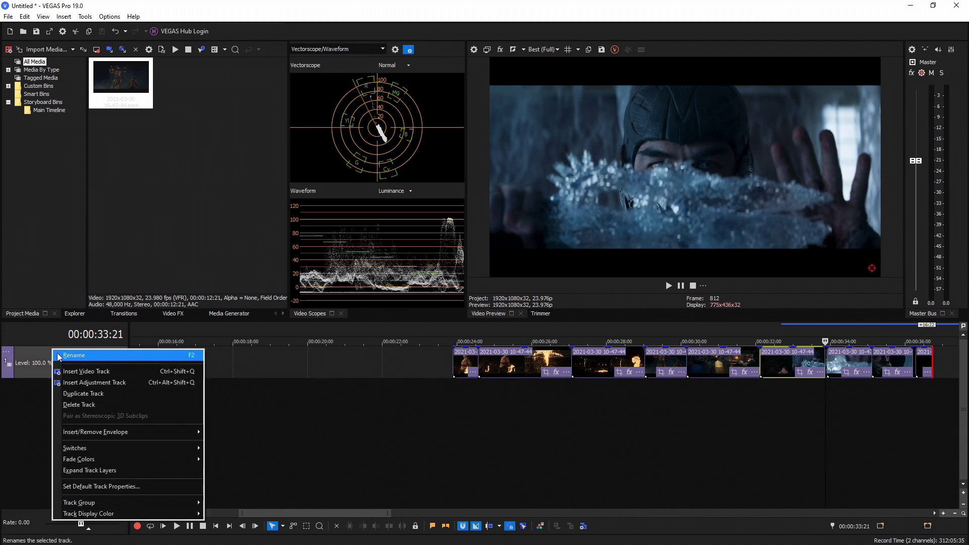
click(129, 385)
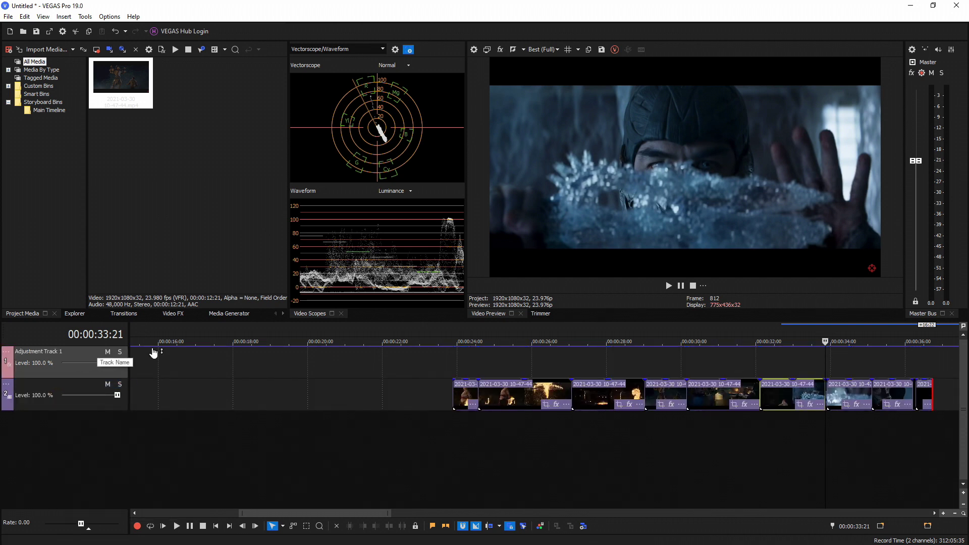
right_click(73, 353)
click(112, 392)
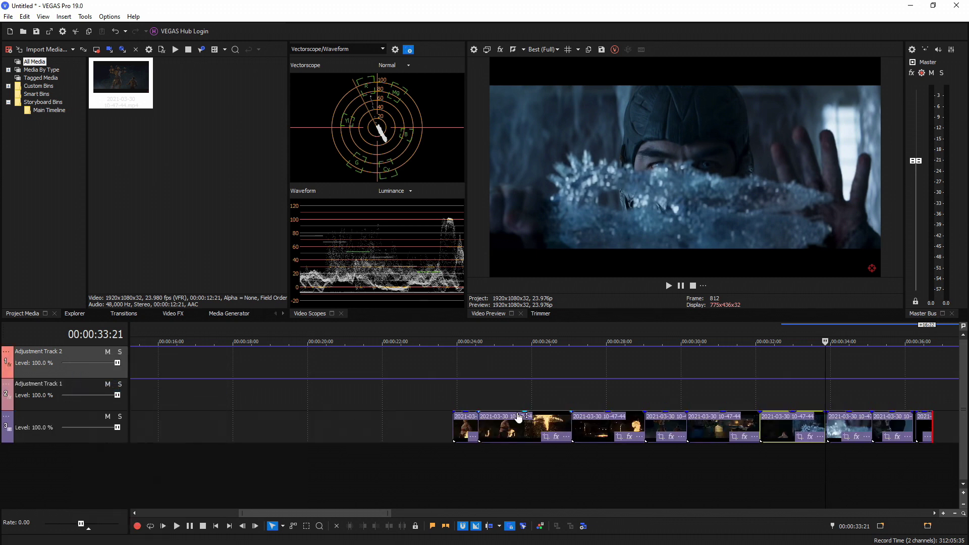
right_click(77, 352)
click(114, 386)
- Move the first and third scene clips to a new video track and place that track above Adjustment Track 1
drag(467, 455, 466, 489)
drag(596, 460, 596, 481)
drag(50, 483, 402, 436)
- Apply the Warm Vignette preset of the Soft Contrast effect to Adjustment Track 1
click(104, 452)
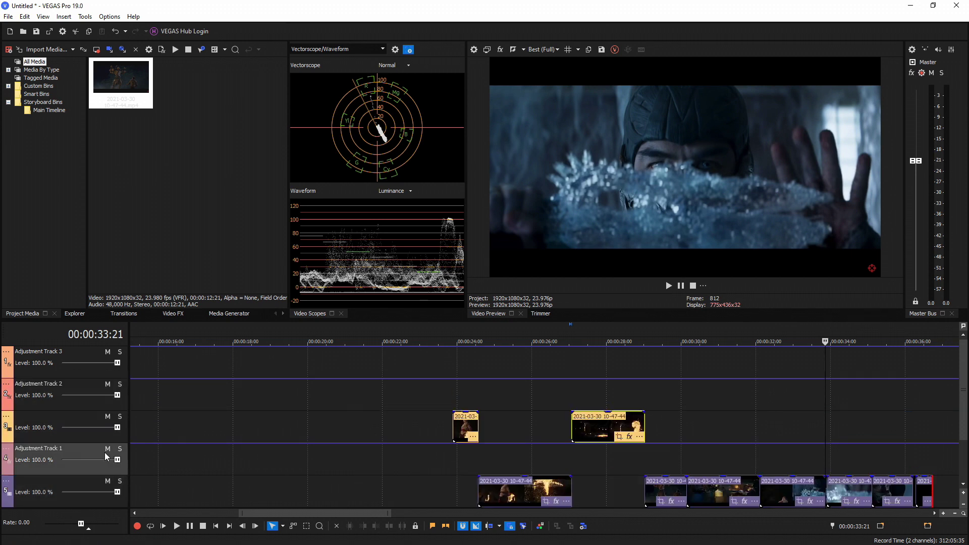
scroll(535, 432, down, 3)
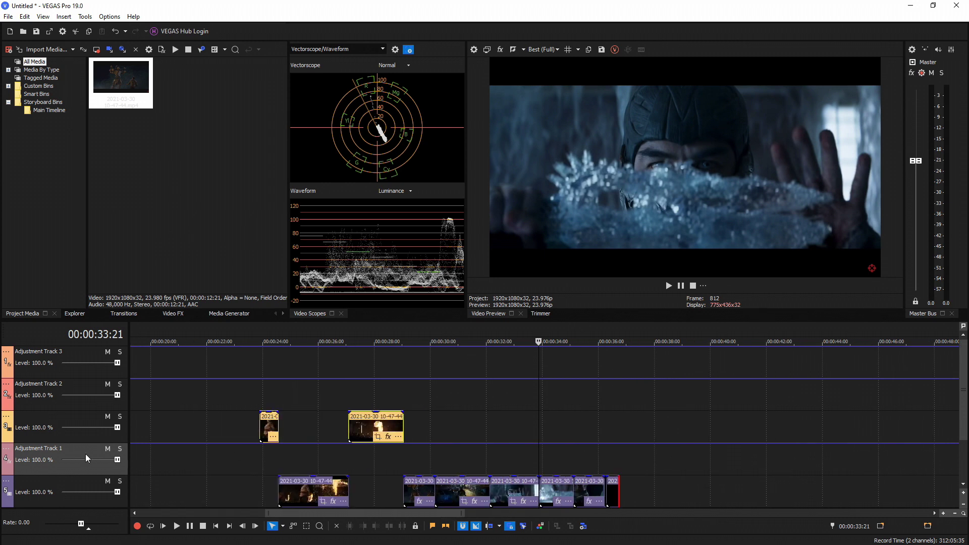
click(170, 315)
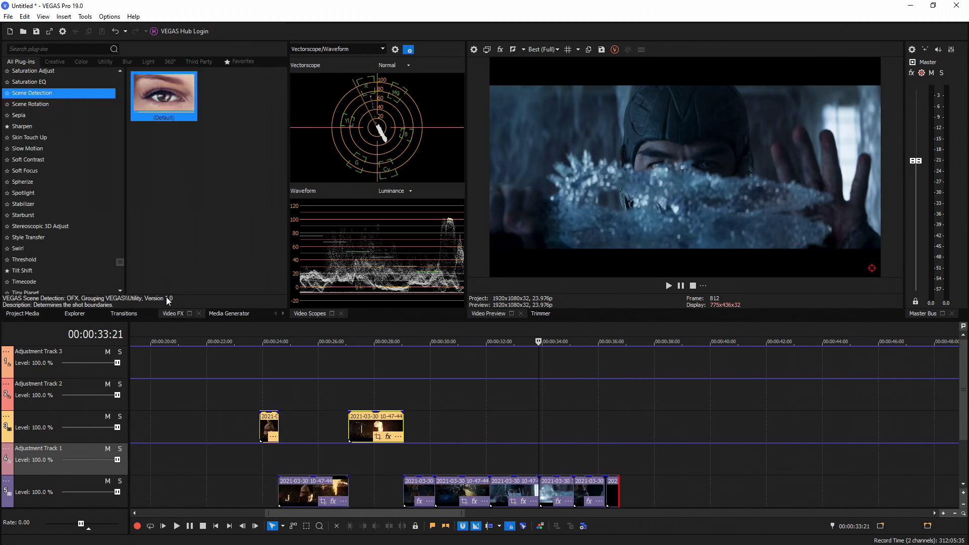
click(22, 126)
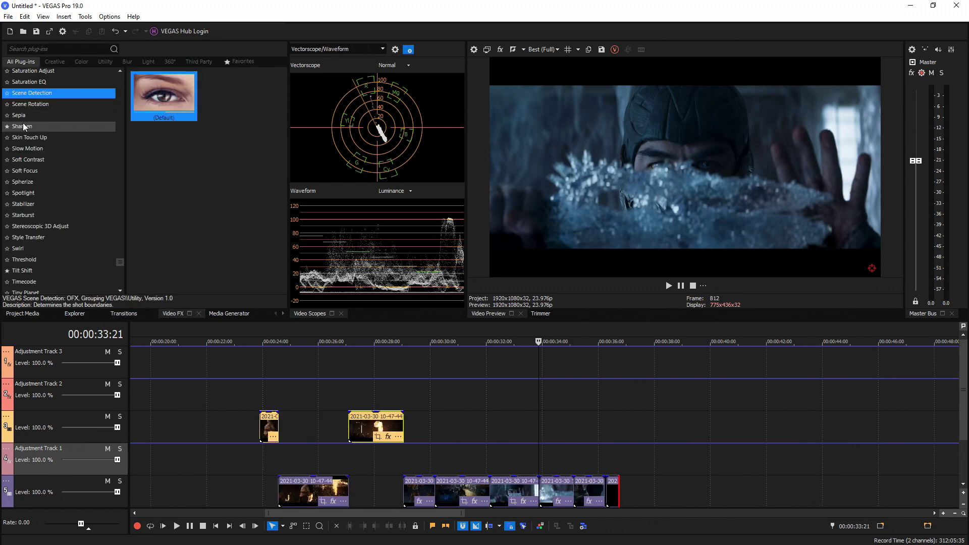
click(33, 161)
drag(159, 148, 95, 450)
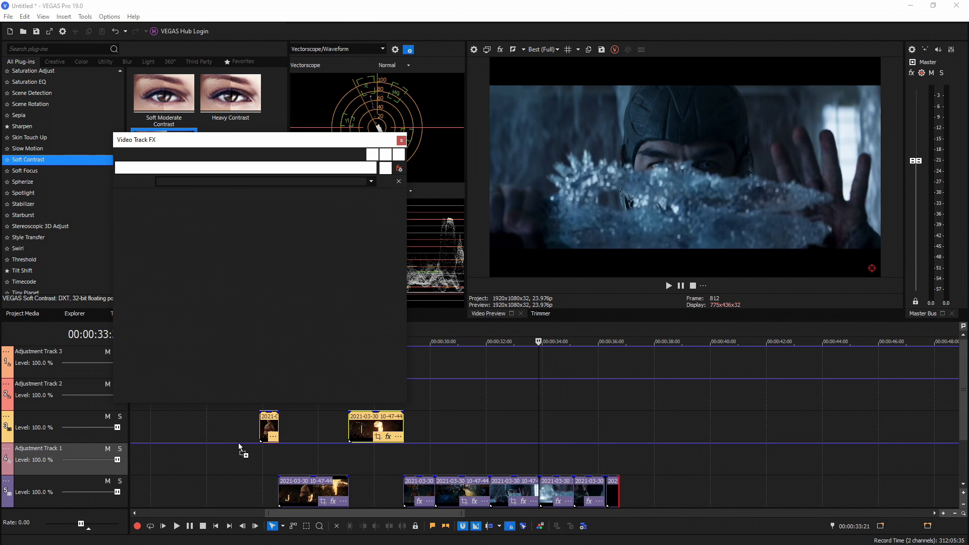
click(402, 140)
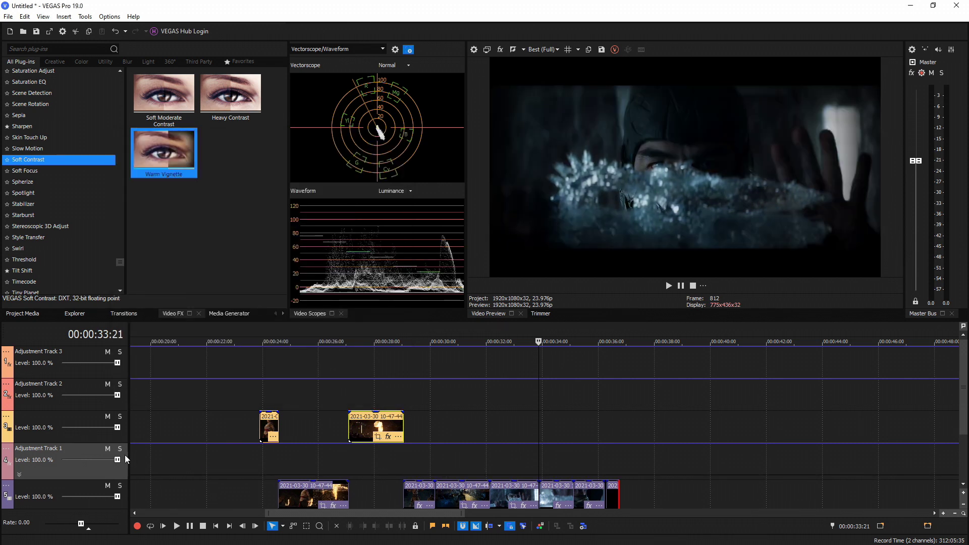
- Preview several scene clips to compare those above and below Adjustment Track 1
click(271, 390)
click(325, 399)
click(539, 389)
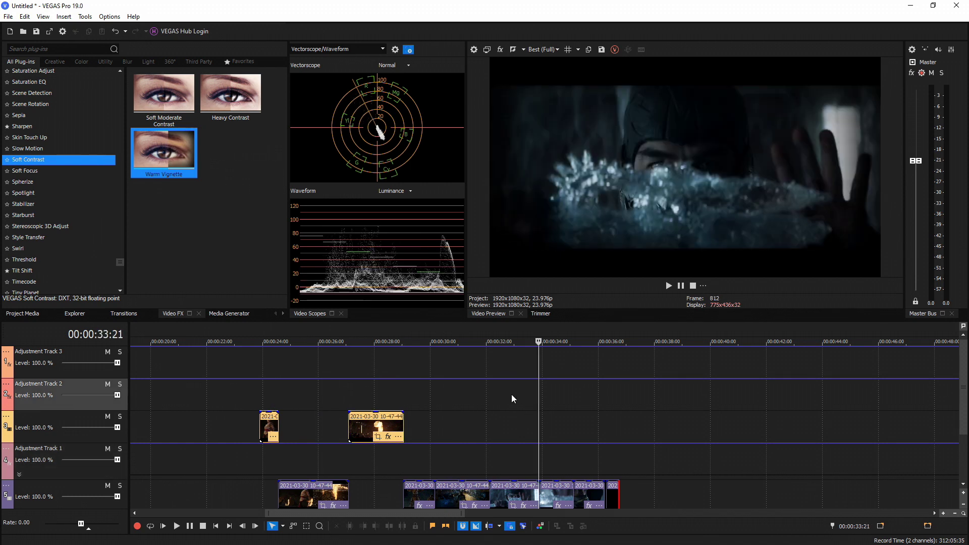
click(511, 395)
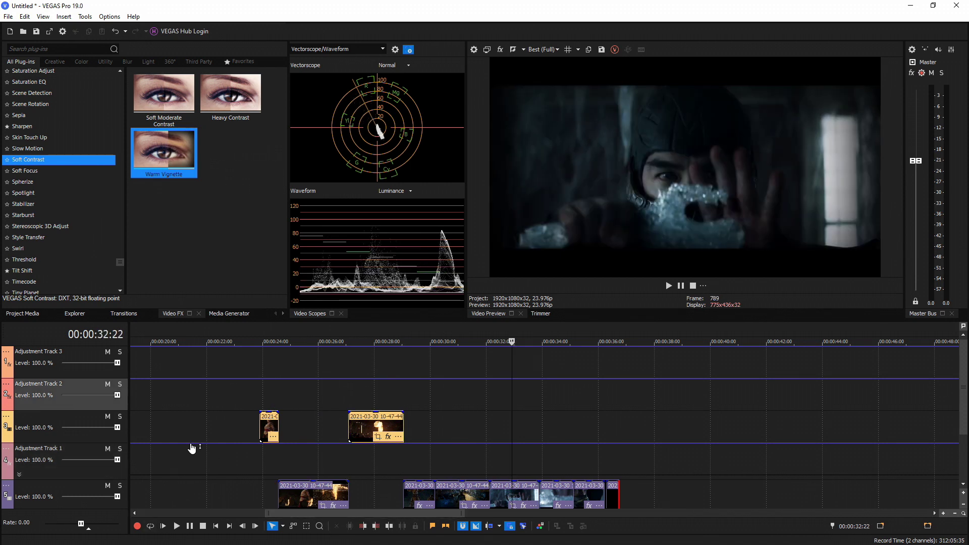
- Fade Adjustment Track 1's composite level down to 0% between about 00:00:30 and 00:00:32
mouse_move(192, 448)
mouse_down()
mouse_move(192, 479)
mouse_move(194, 433)
mouse_move(198, 486)
mouse_move(210, 450)
mouse_up()
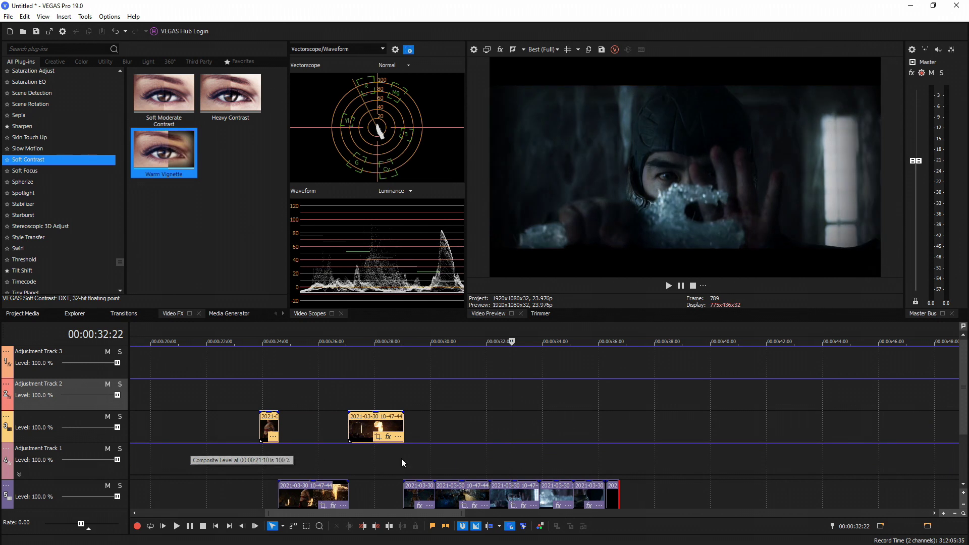
click(429, 449)
double_click(451, 444)
drag(459, 448, 459, 485)
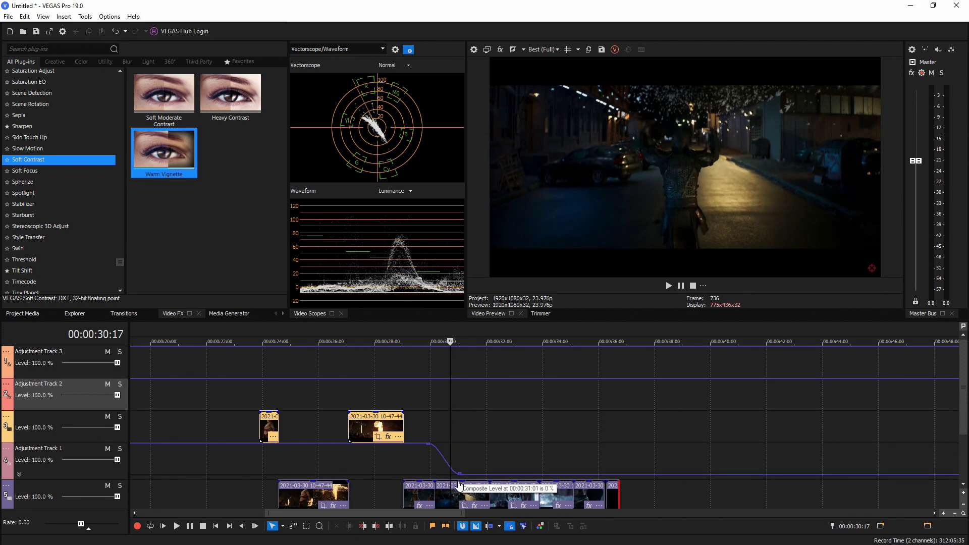
drag(460, 485, 482, 473)
- Apply the Starburst effect to Adjustment Track 2 and the Maximum Sphere Out preset of Spherize to Adjustment Track 3
drag(23, 215, 182, 399)
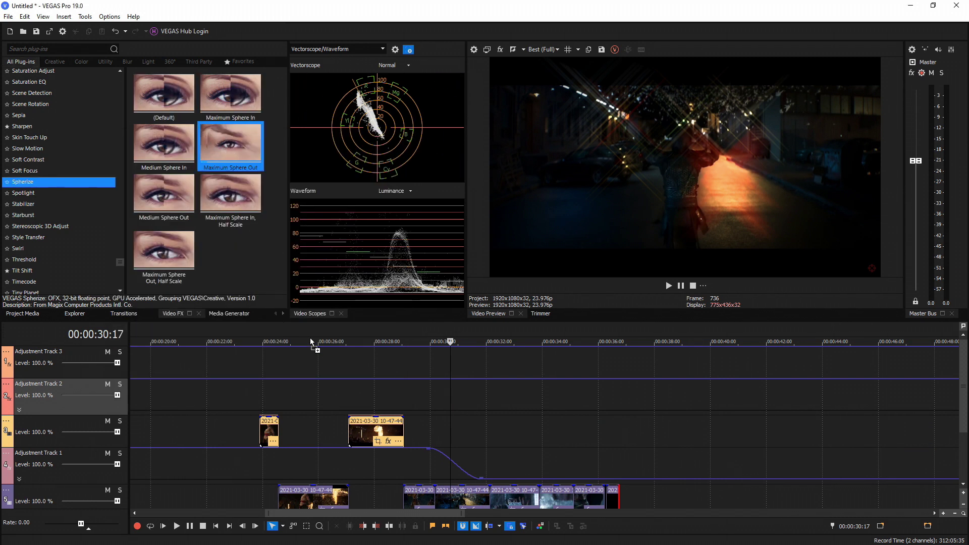
drag(311, 339, 347, 366)
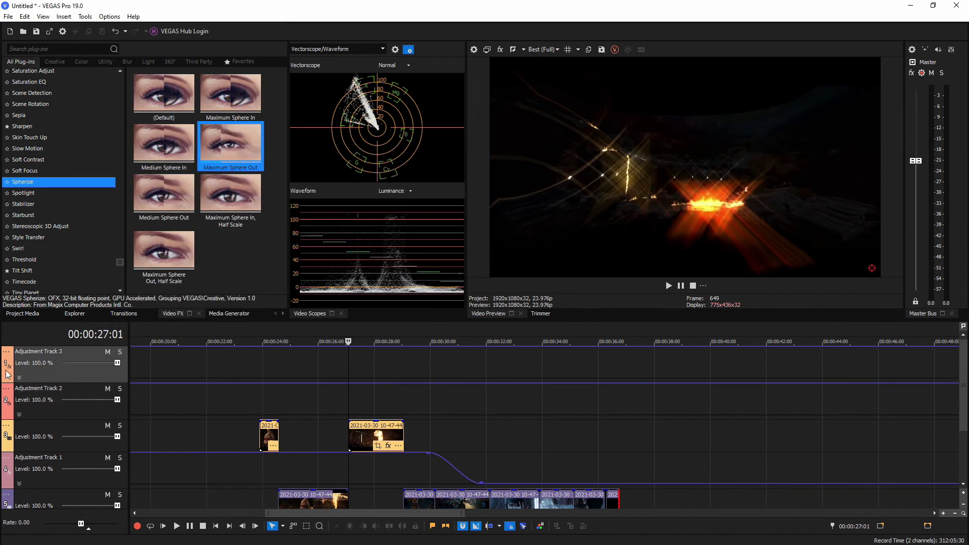
- Fade Adjustment Track 2's composite level from about 00:00:27 down to 0% and play the result
click(347, 389)
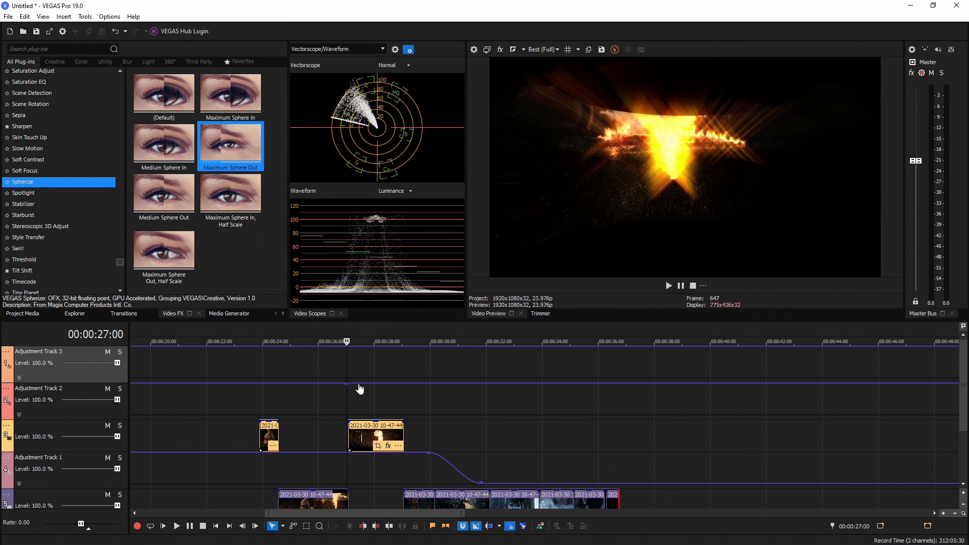
double_click(360, 389)
drag(360, 389, 394, 414)
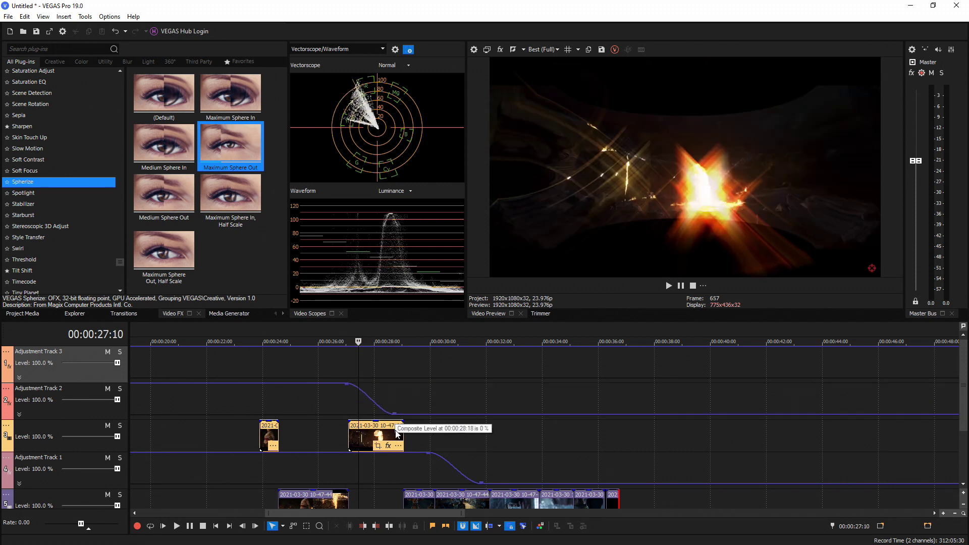
key(space)
- Add envelope points on Adjustment Track 3 and lower its composite level to the minimum from about 00:00:27 onward
double_click(347, 349)
drag(347, 348, 349, 378)
click(341, 384)
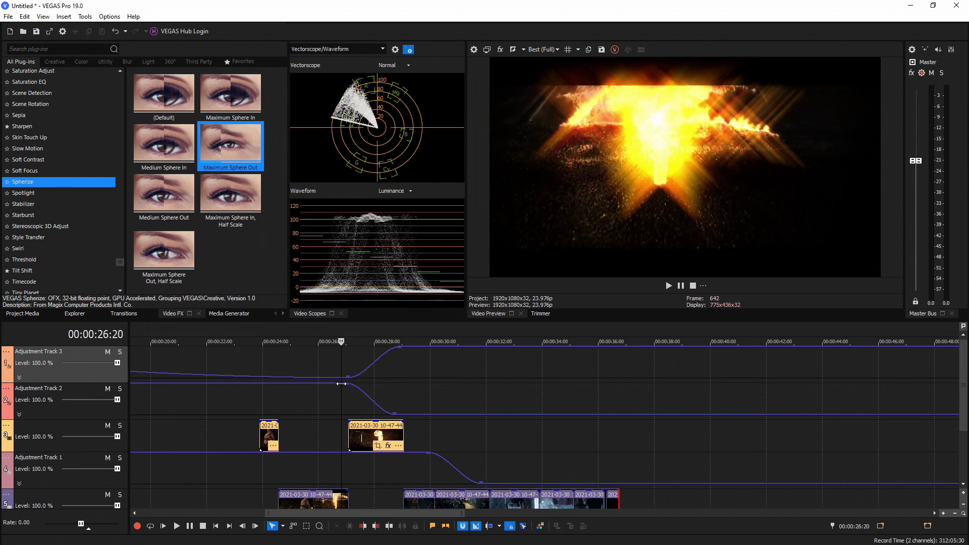
key(space)
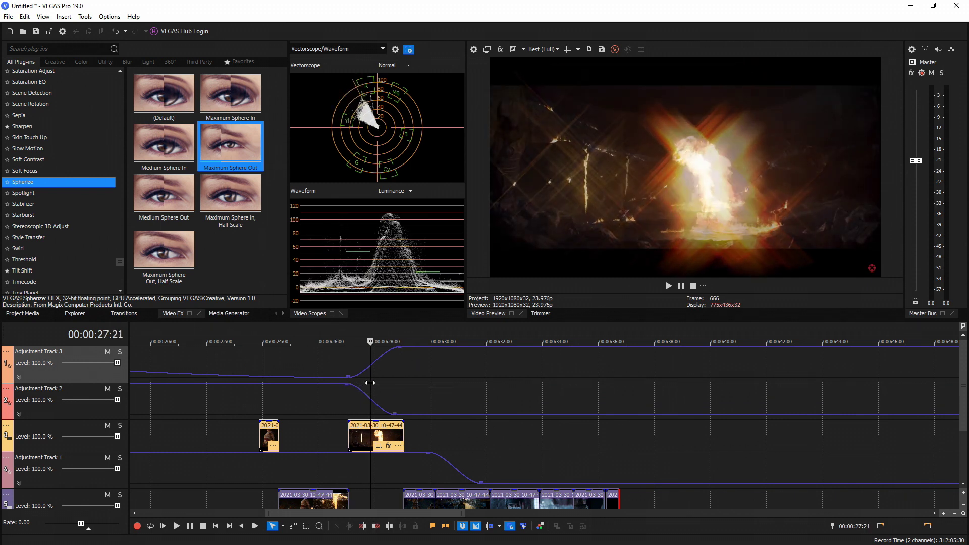
drag(401, 346, 400, 377)
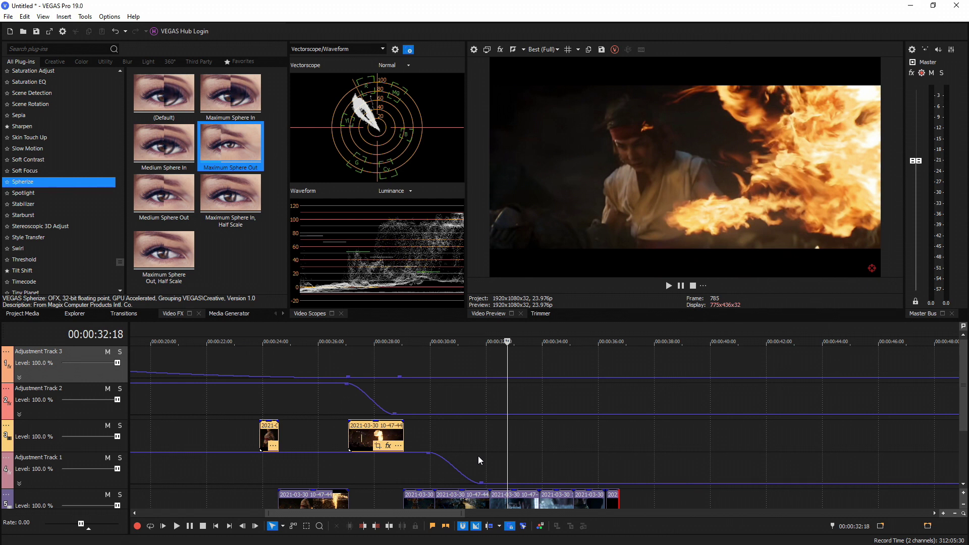
- Open Motion Tracking for the clip at 00:00:33:01 and look at the mask options, including Import from Mocha
click(516, 444)
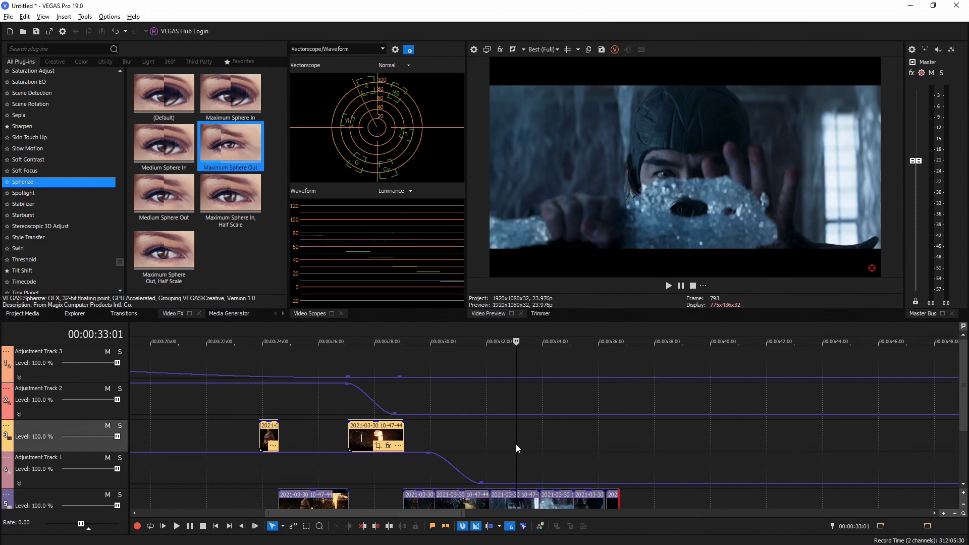
click(511, 491)
drag(480, 190, 467, 185)
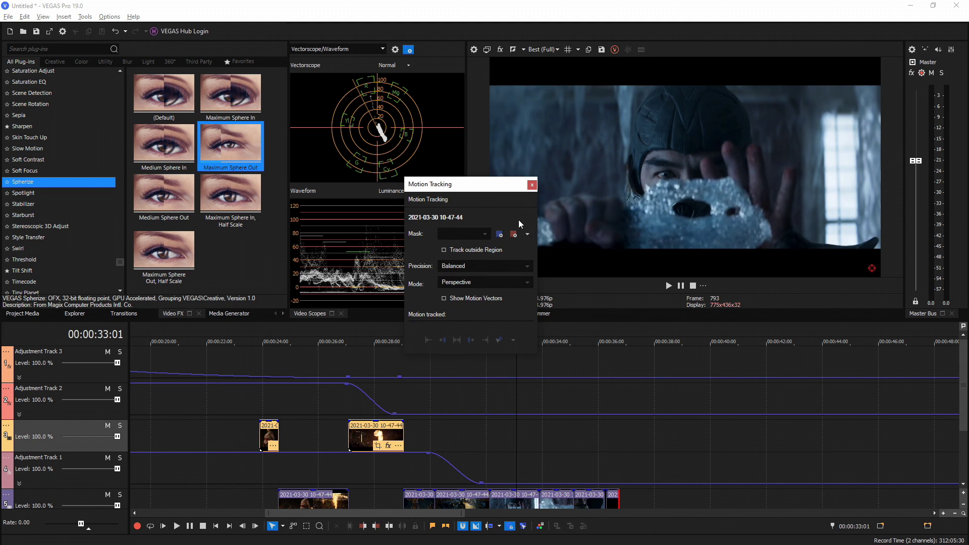
click(528, 234)
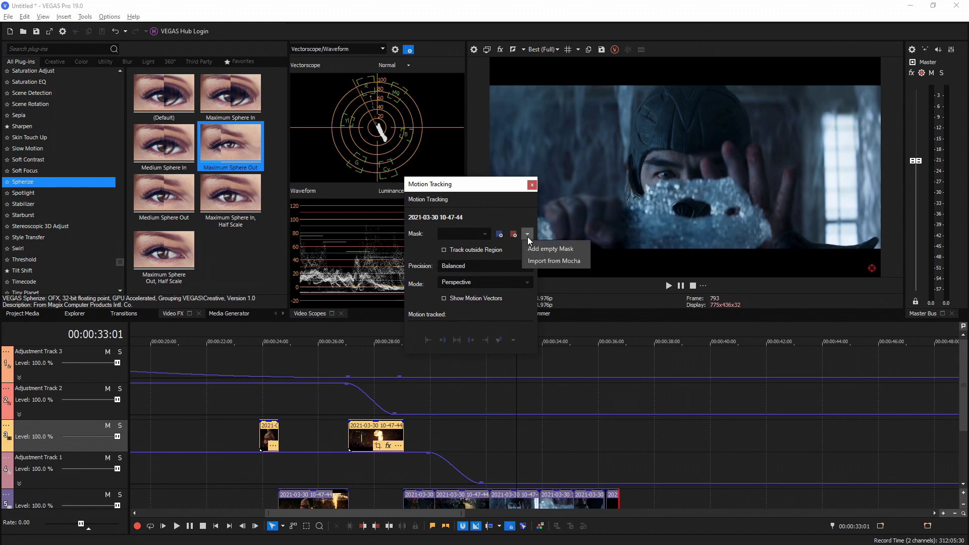
click(559, 260)
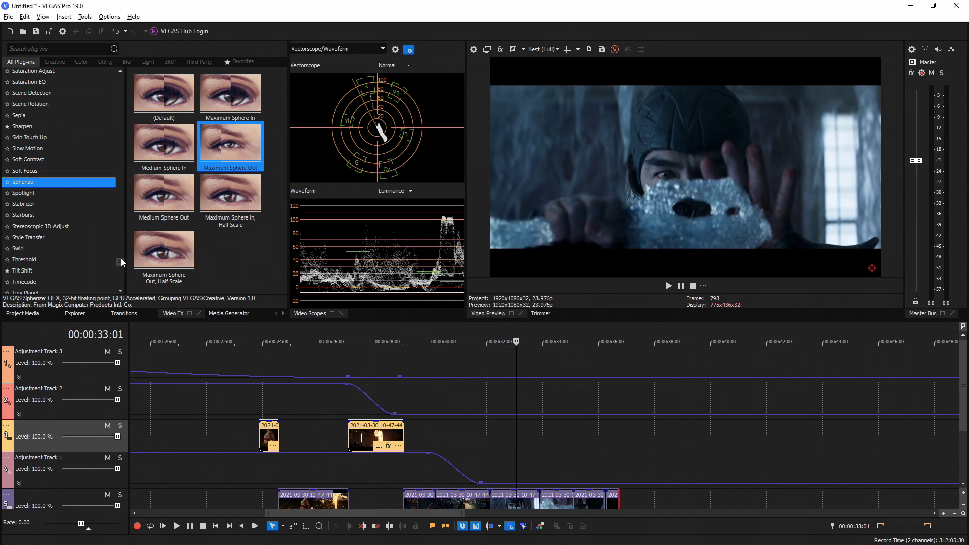
- Apply the default Upscale effect to the clip at 00:00:33:01
scroll(120, 257, down, 5)
drag(121, 271, 123, 282)
click(83, 243)
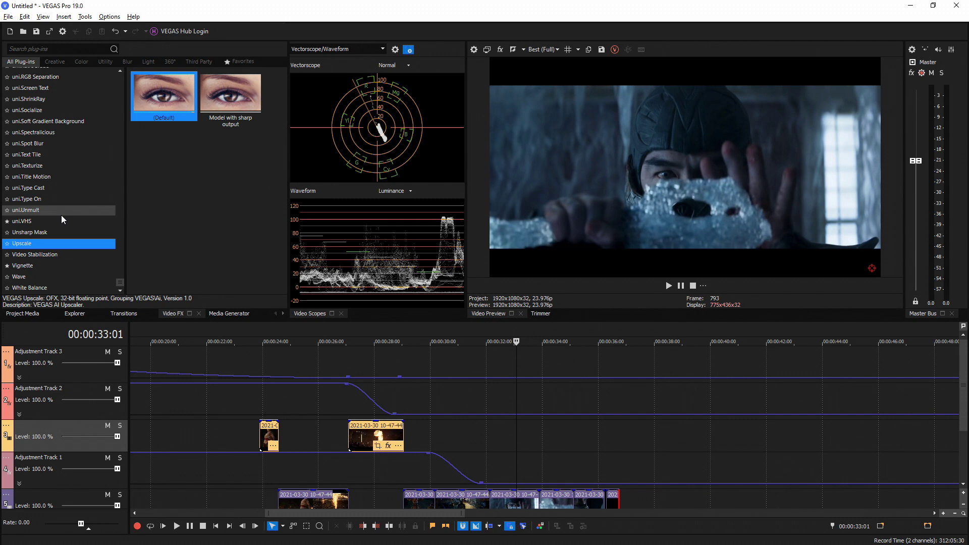
drag(161, 92, 521, 500)
drag(241, 282, 242, 272)
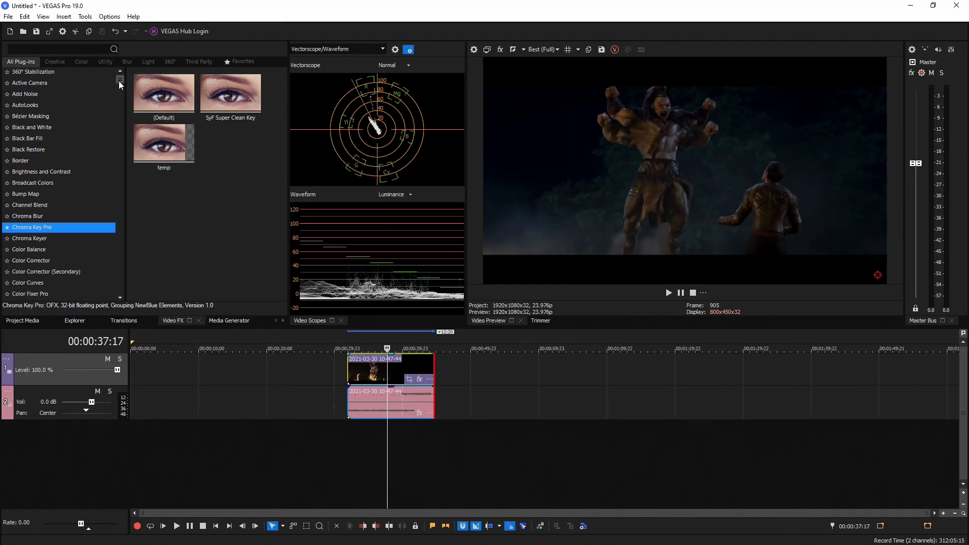
- Apply The Weeping Woman (Picasso) preset of the Style Transfer effect to the timeline clip
scroll(119, 80, down, 2)
drag(118, 92, 120, 285)
click(34, 122)
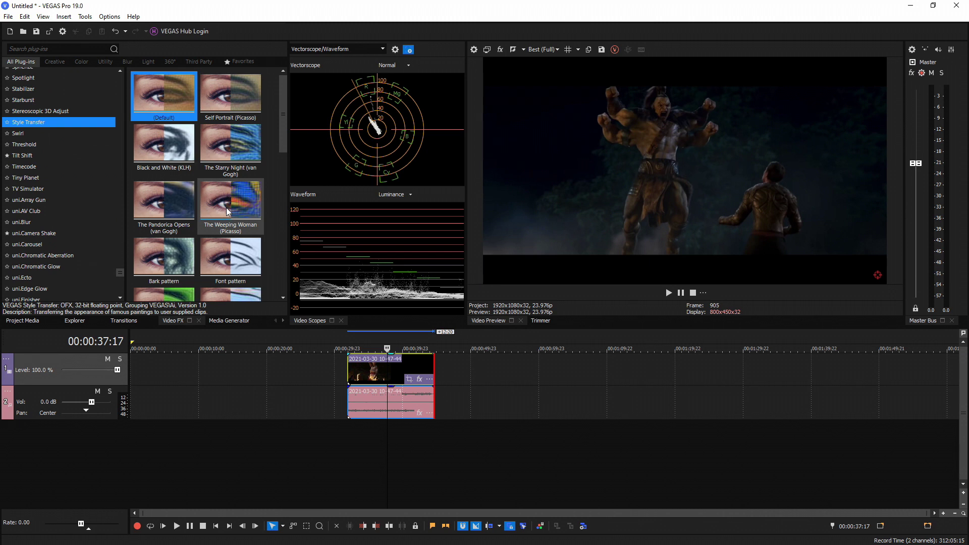
drag(218, 202, 368, 365)
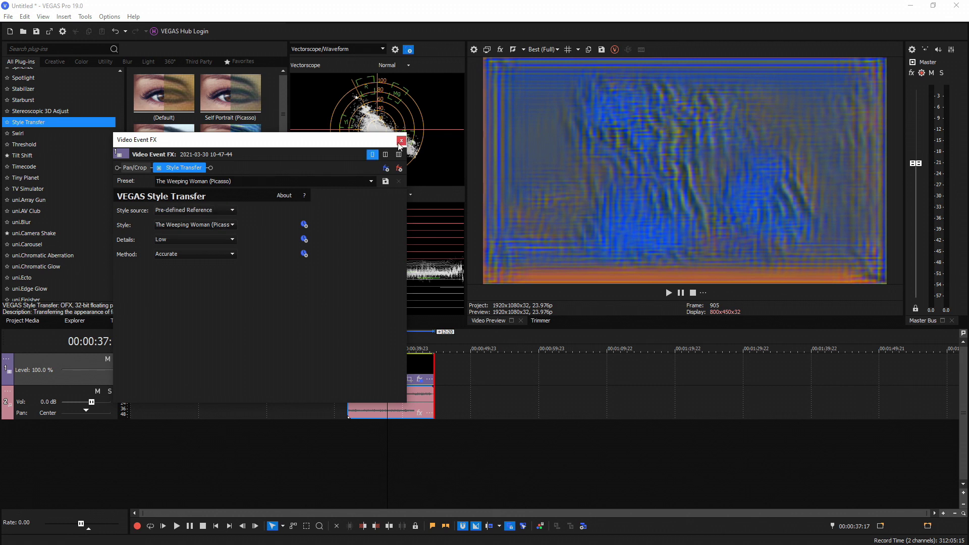
- Close the Style Transfer settings and show the Colorization effect's presets in the plug-in list
click(402, 174)
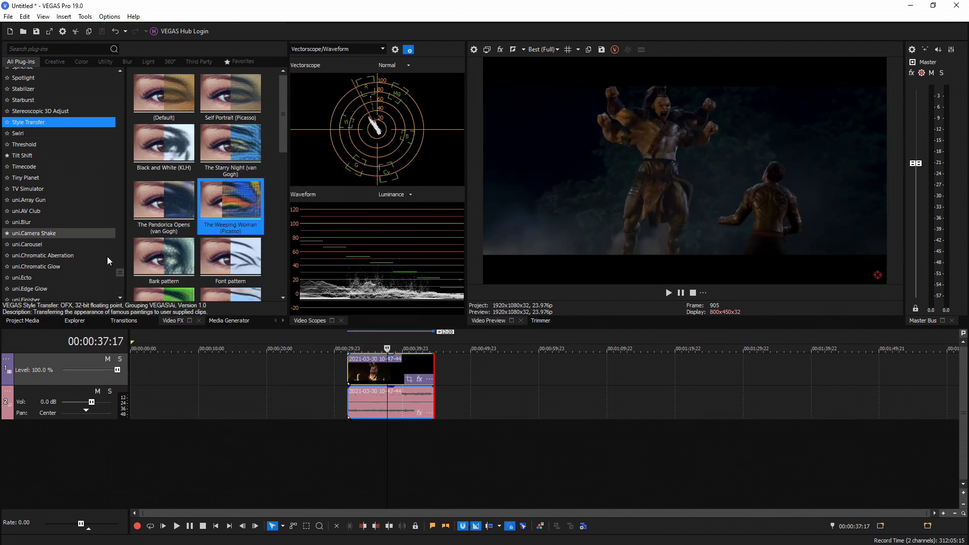
drag(120, 272, 125, 83)
click(43, 232)
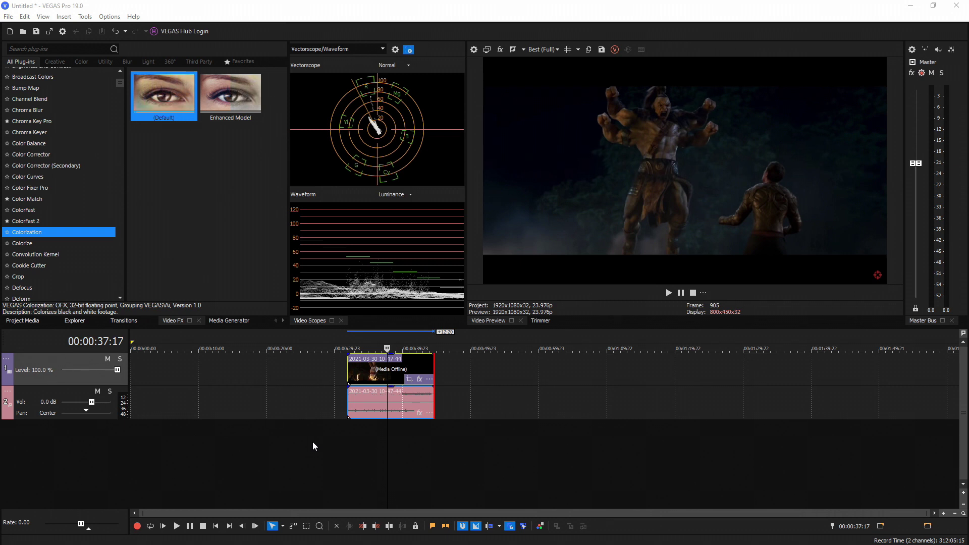
- Add a project note at 00:00:37:17 and jump back to its position from elsewhere on the timeline
key(alt+0)
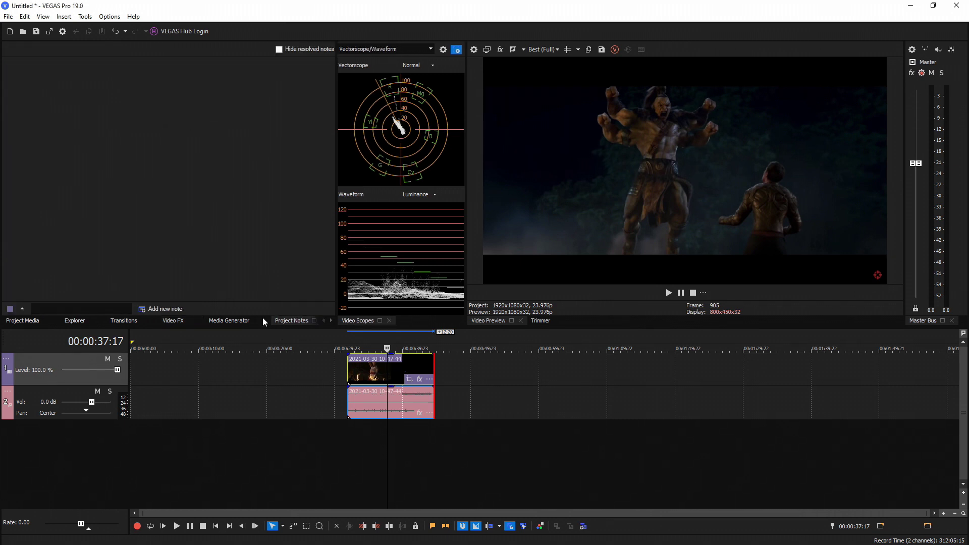
click(160, 309)
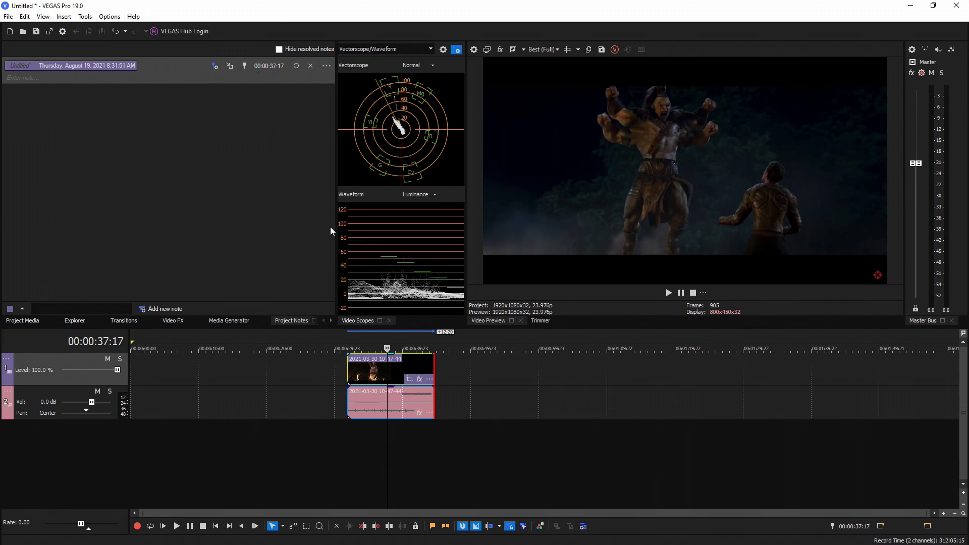
click(587, 379)
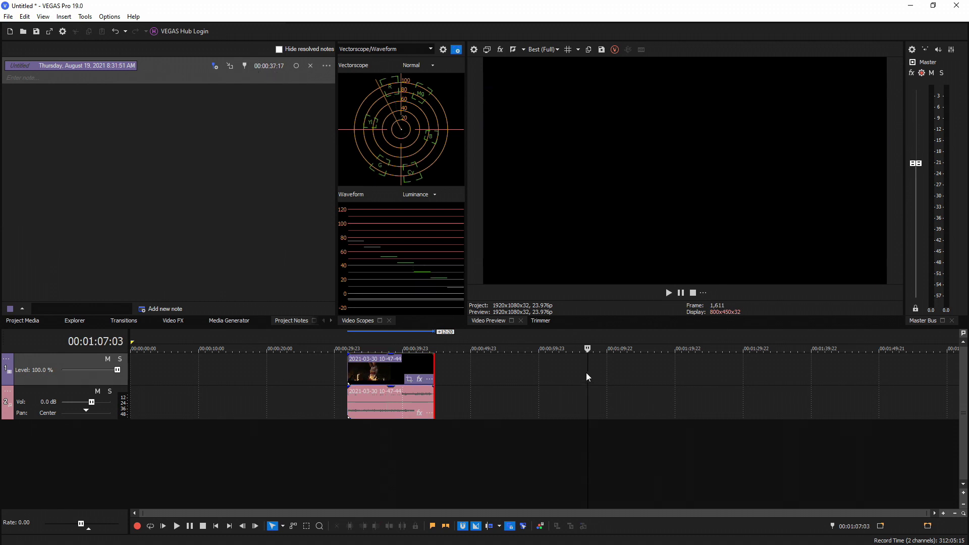
click(231, 68)
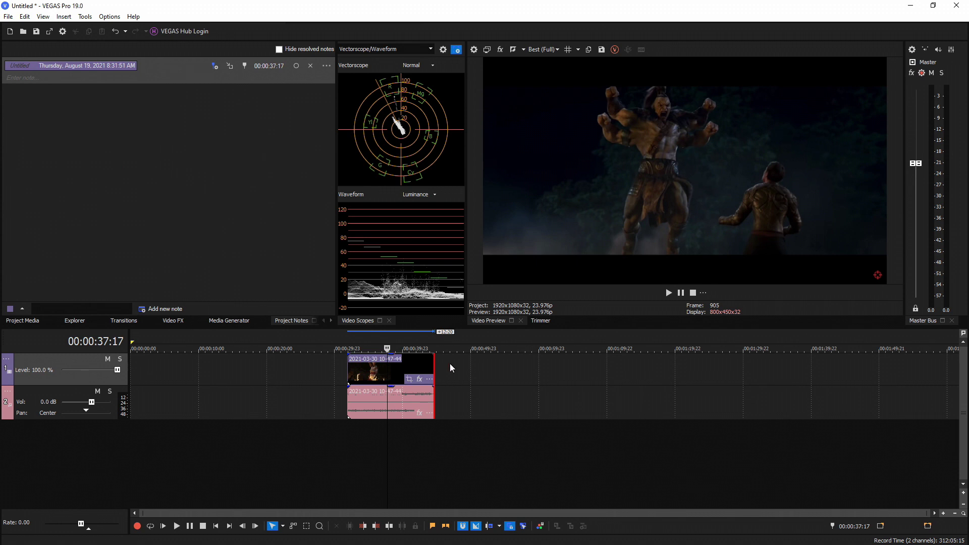
- Update the project note's time position to 00:00:42:02 and return the cursor to it from another timeline position
click(417, 373)
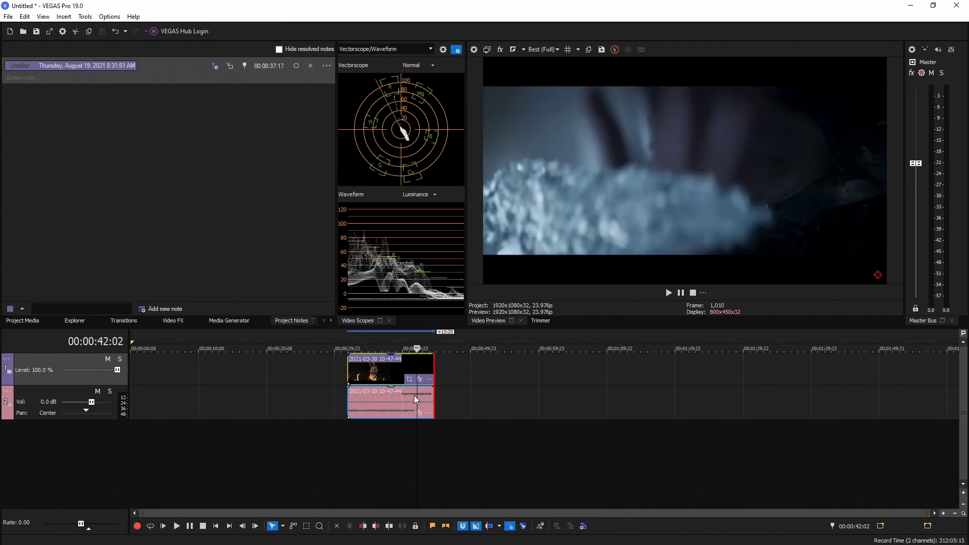
click(215, 67)
click(239, 371)
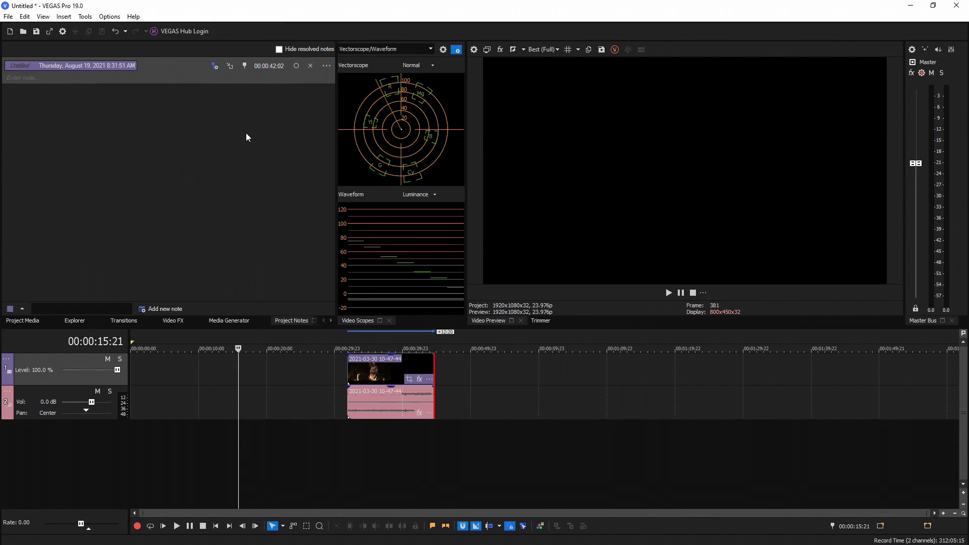
click(230, 66)
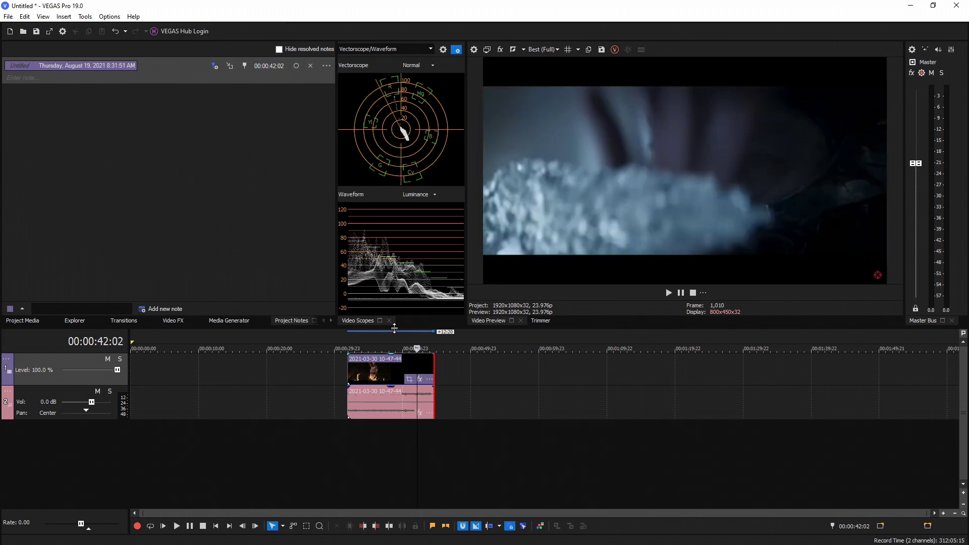
- Look at the project note's color choices and choose to change its label
click(246, 70)
click(327, 65)
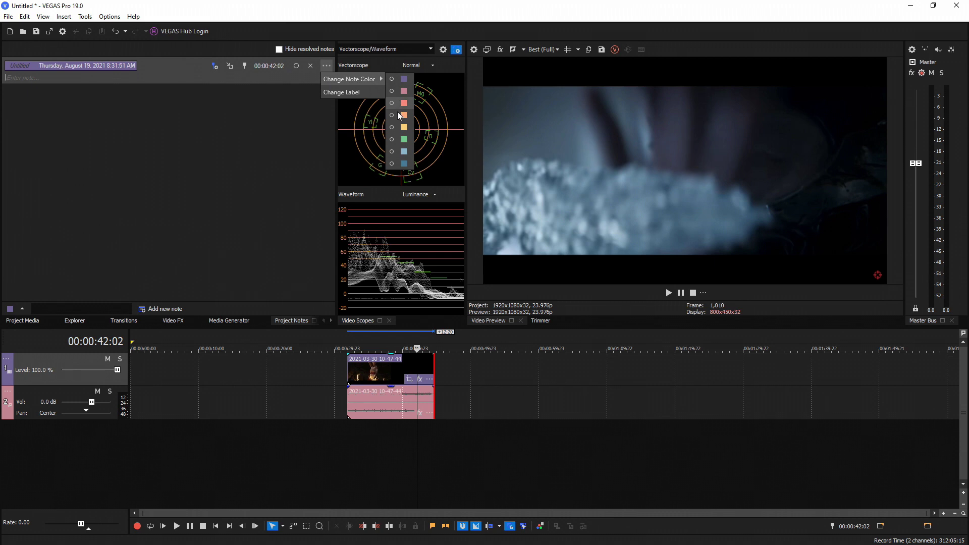
click(354, 93)
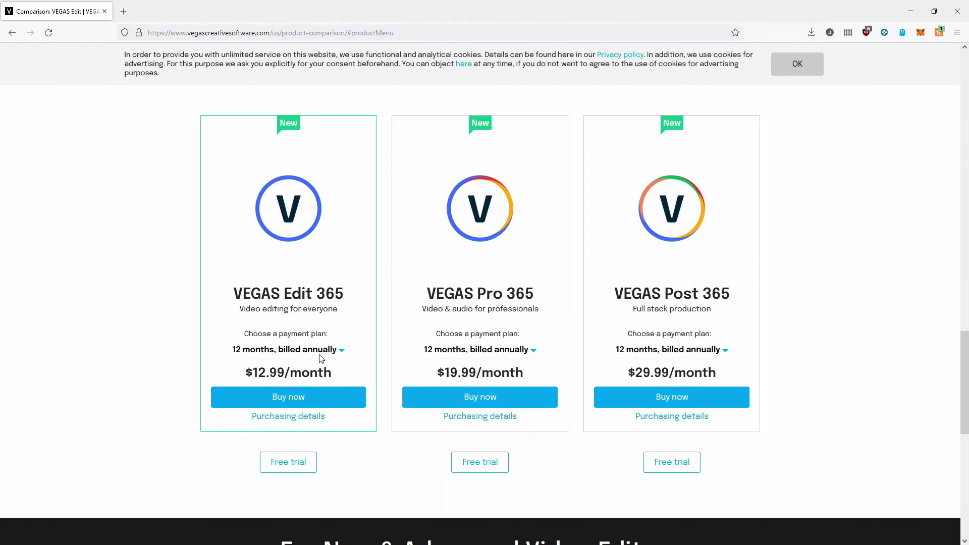
- On the VEGAS product comparison web page, show the New purchase price for VEGAS Edit, VEGAS Pro and VEGAS Post
click(303, 350)
click(297, 405)
click(528, 350)
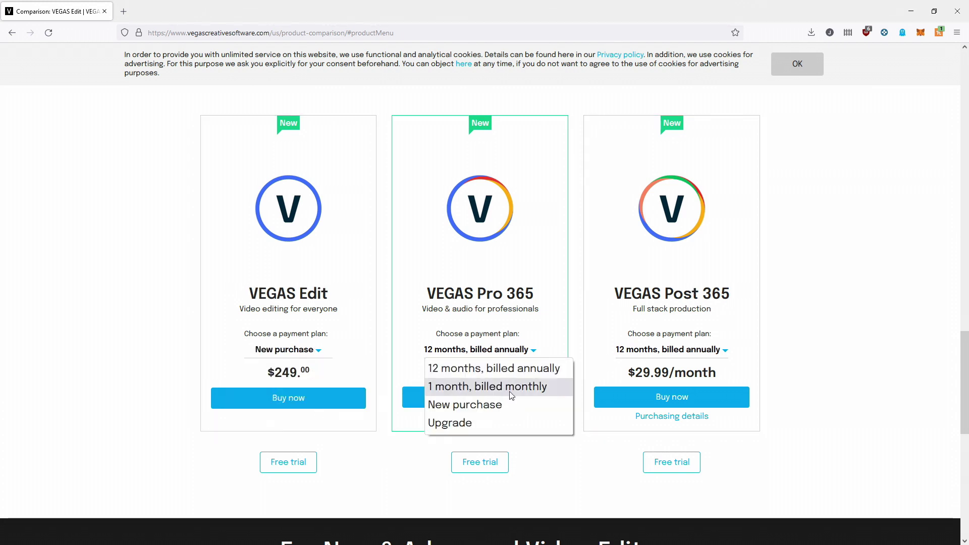
click(450, 404)
click(716, 349)
click(646, 405)
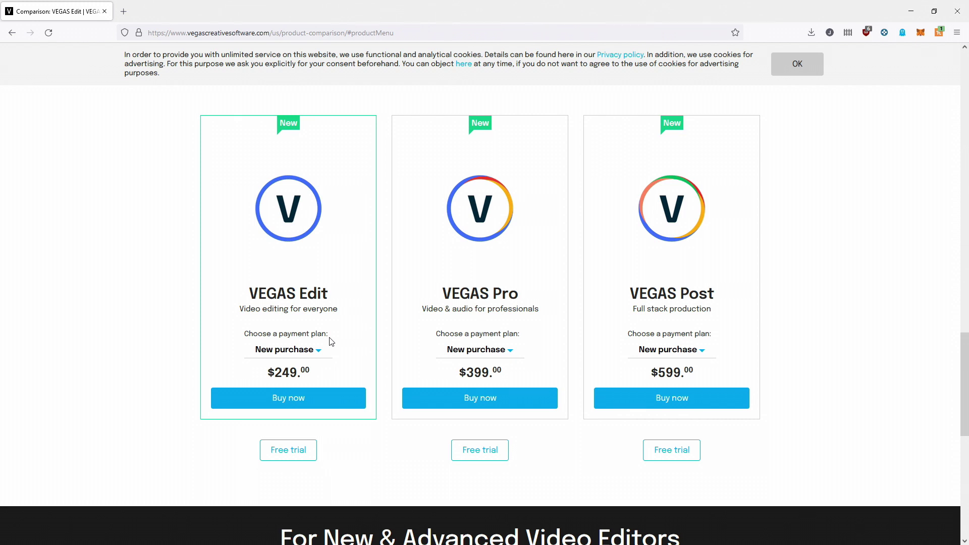
- Switch the payment plan of VEGAS Edit, VEGAS Pro and VEGAS Post to Upgrade to compare upgrade prices
click(307, 351)
click(293, 422)
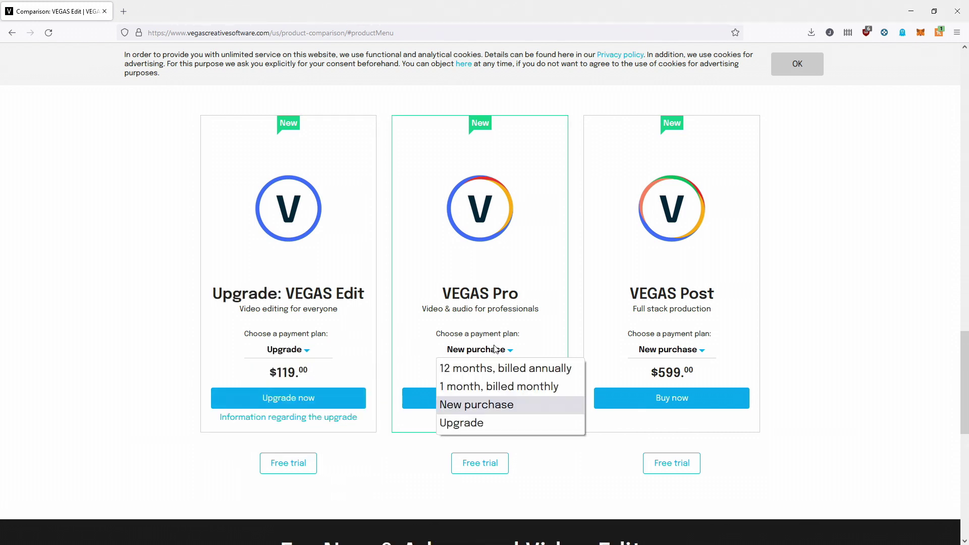
click(485, 422)
click(691, 352)
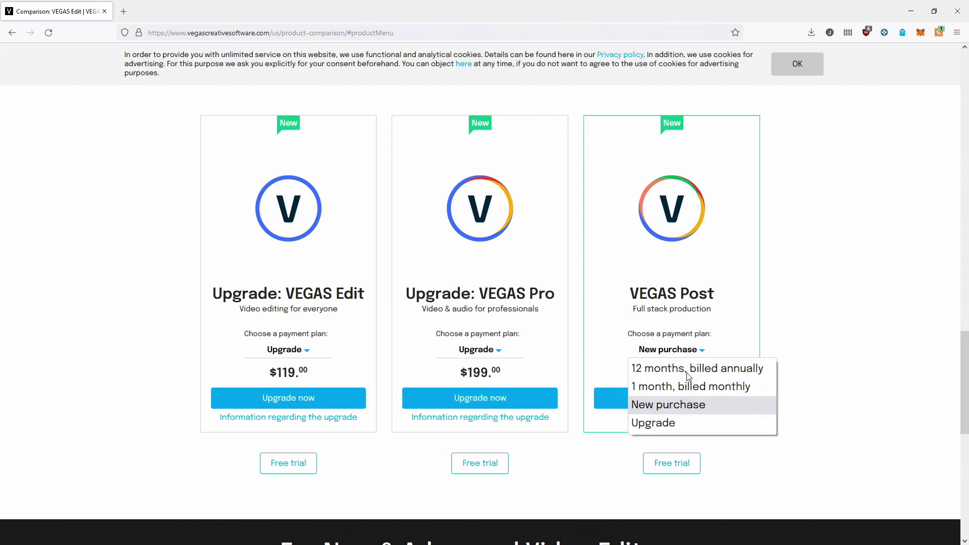
click(666, 423)
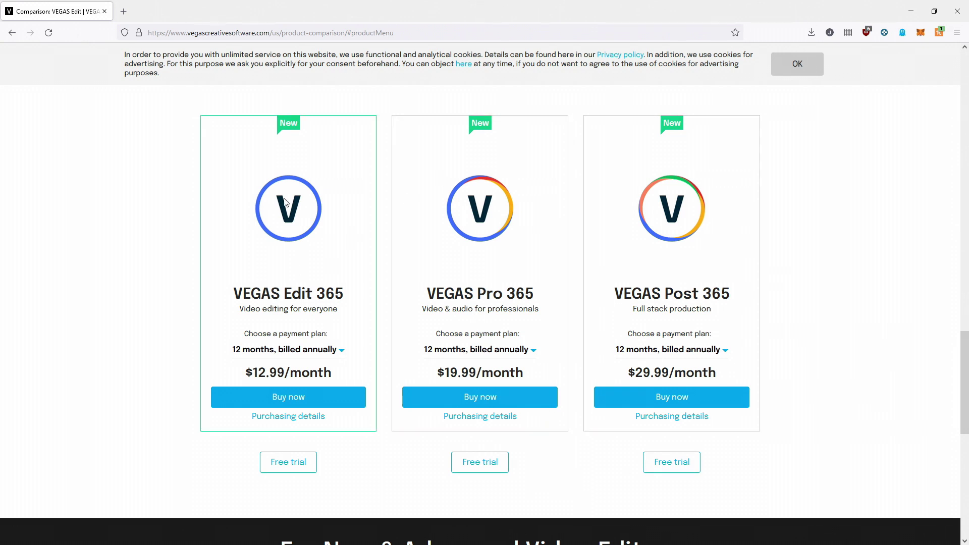
- Read through the VEGAS Edit column of the product comparison, including its subscription extras and VEGAS Pro 19 features
scroll(808, 341, down, 10)
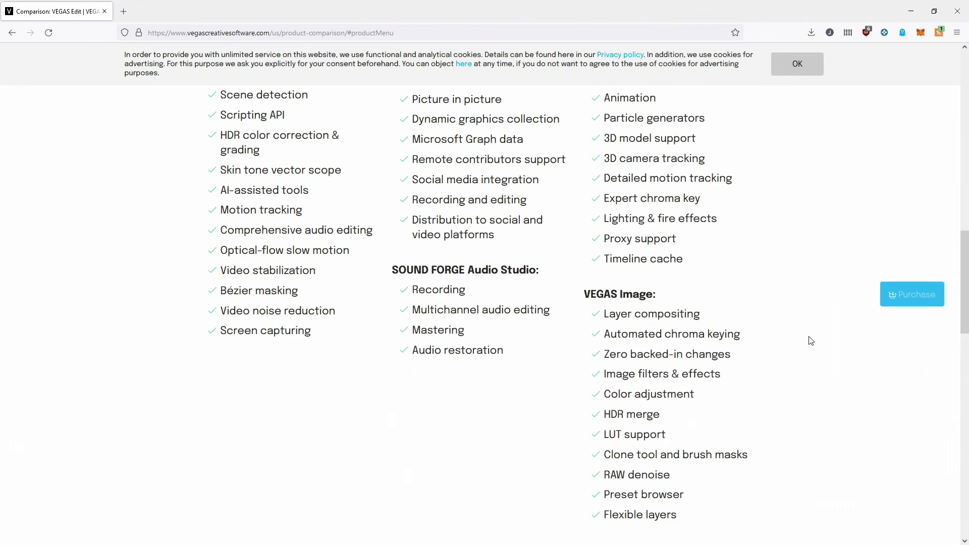
scroll(810, 342, up, 7)
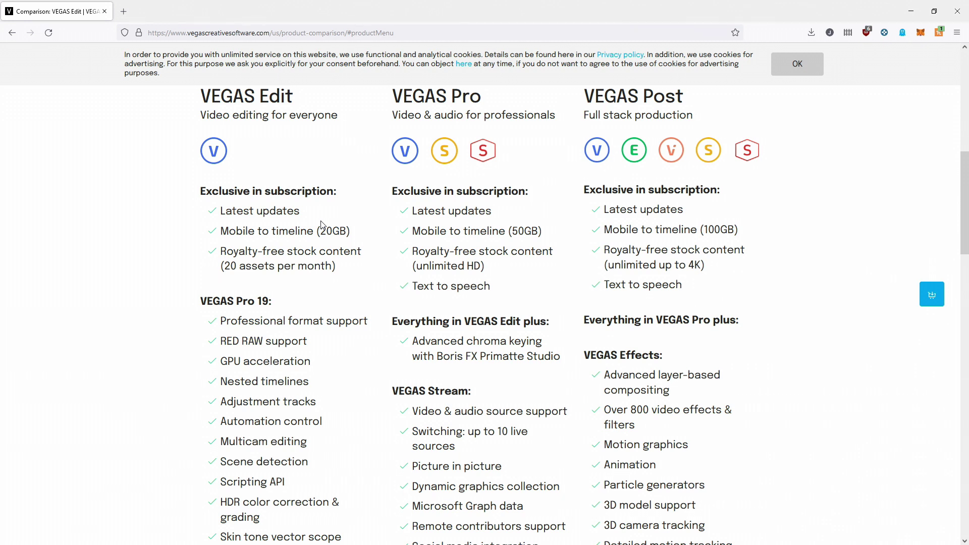
scroll(321, 225, down, 5)
scroll(323, 423, up, 4)
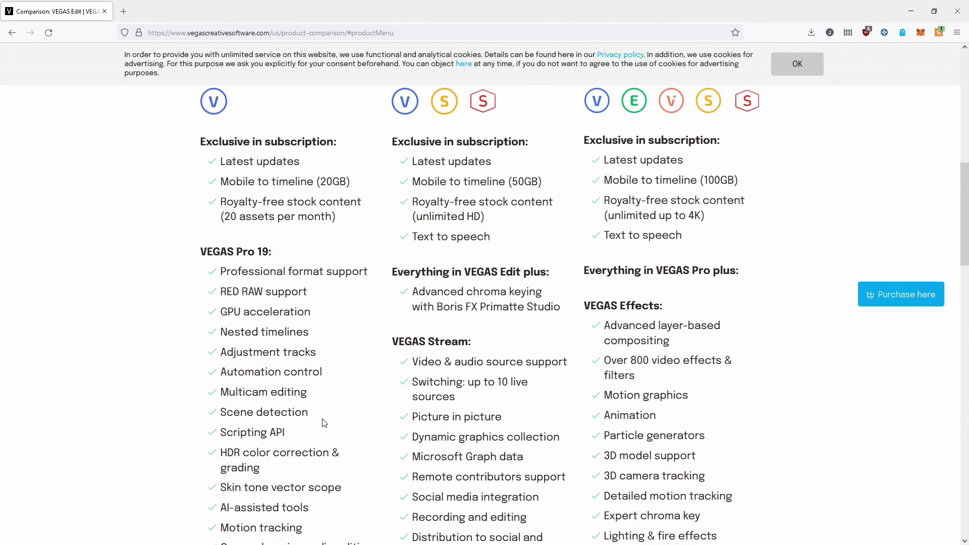
scroll(323, 423, up, 1)
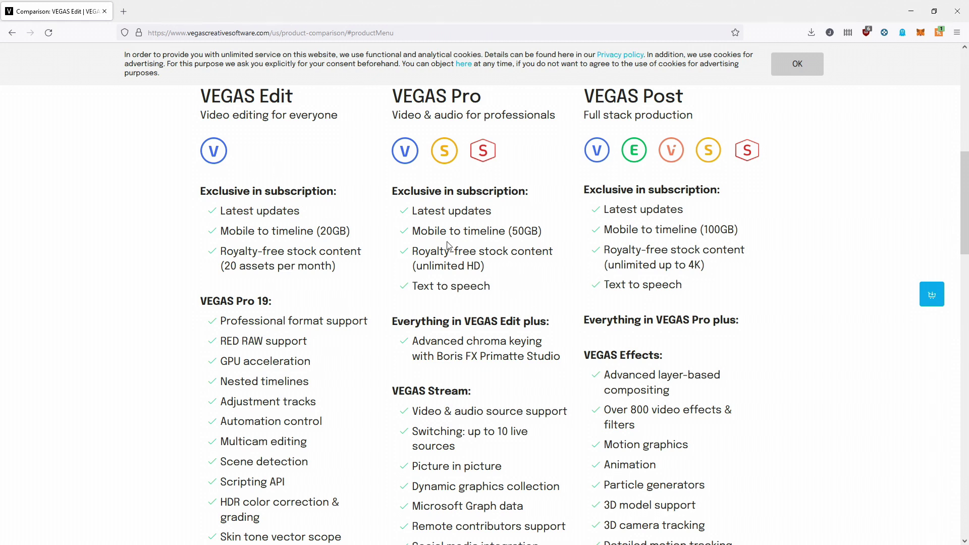
- Examine VEGAS Pro's subscription extras and its advanced chroma keying with Boris FX Primatte Studio
double_click(517, 232)
click(528, 252)
drag(423, 266, 477, 270)
drag(425, 252, 531, 253)
click(538, 256)
scroll(526, 255, down, 1)
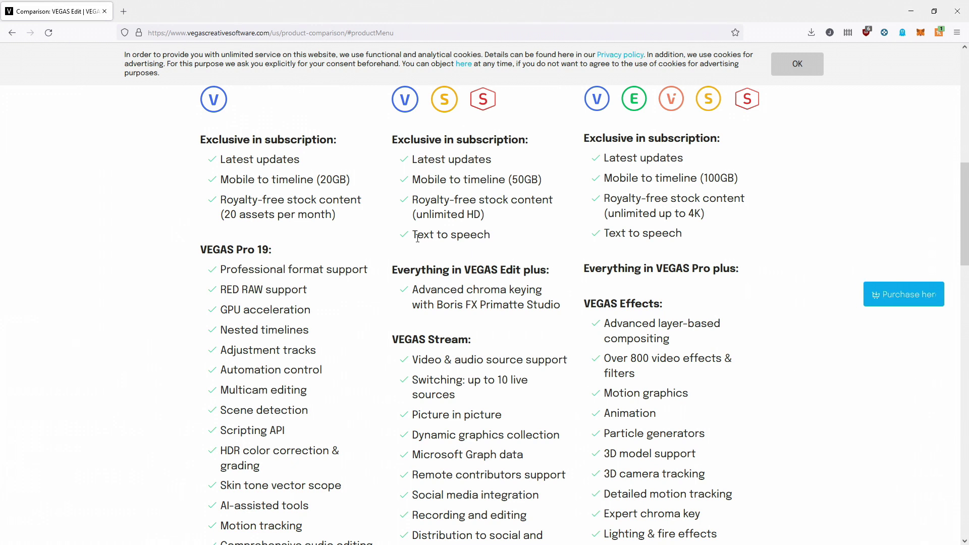
scroll(477, 167, down, 1)
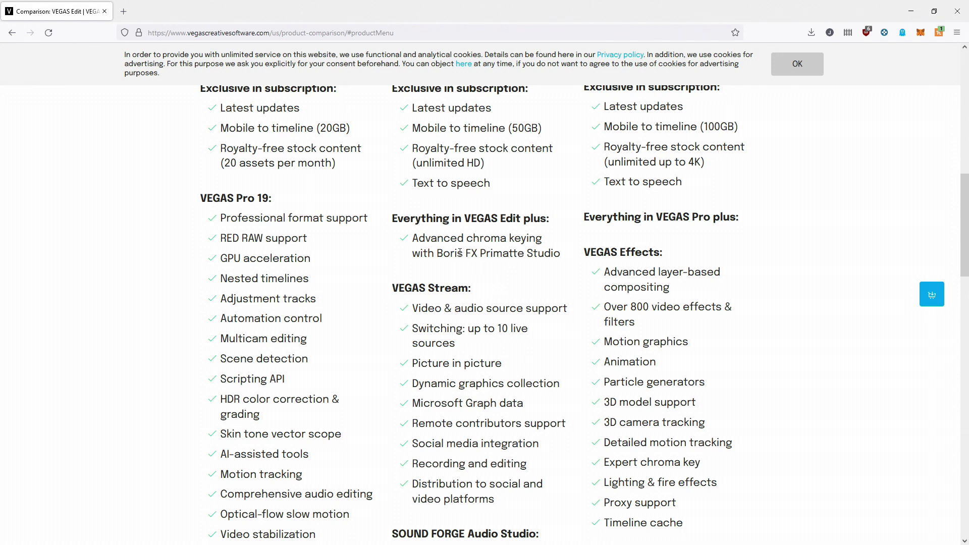
drag(439, 254, 559, 254)
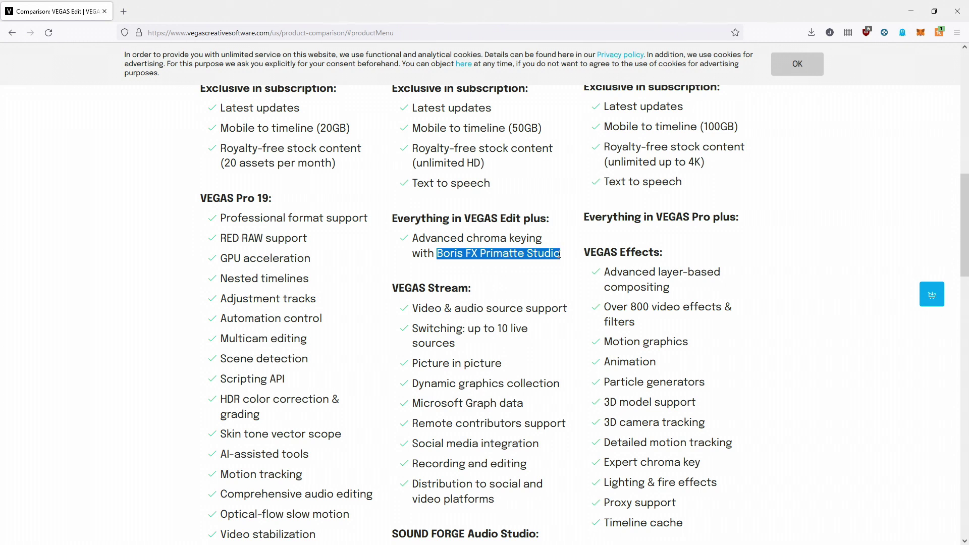
click(496, 254)
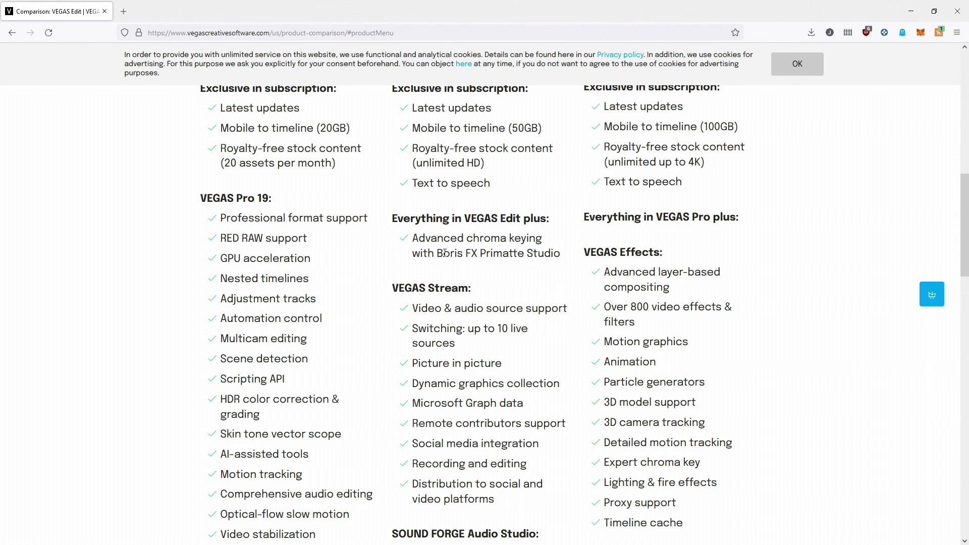
scroll(454, 228, up, 3)
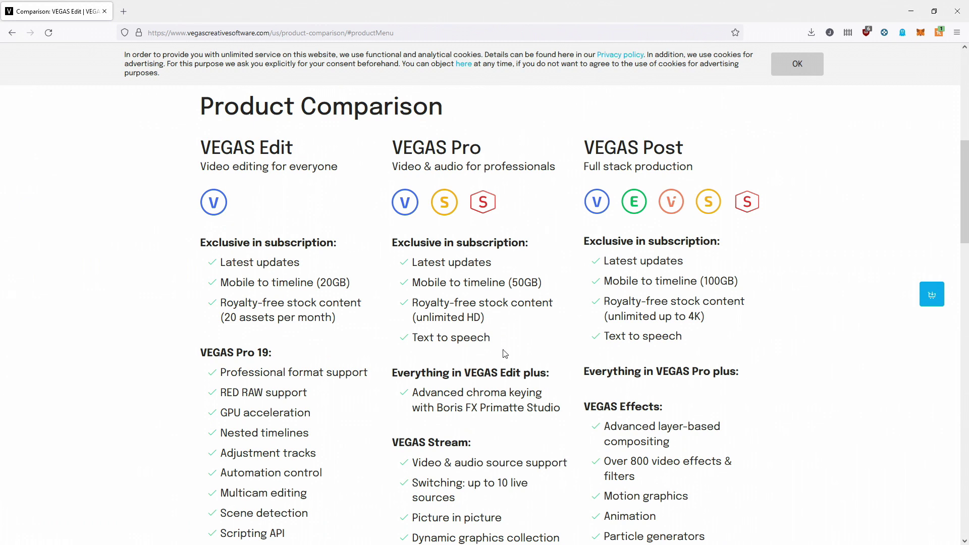
scroll(479, 323, down, 2)
drag(451, 305, 548, 306)
click(481, 296)
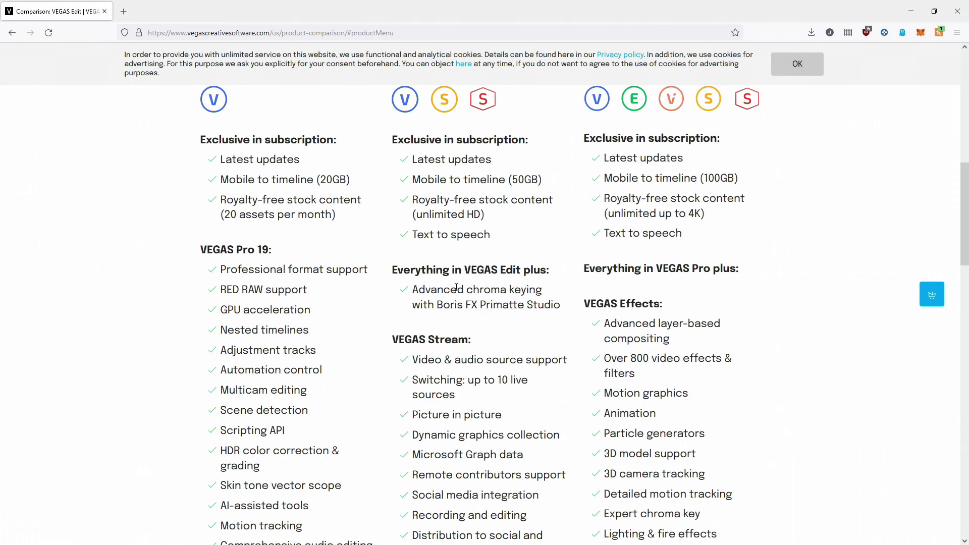
- Examine the VEGAS Stream and SOUND FORGE Audio Studio feature lists included with VEGAS Pro
scroll(494, 210, up, 1)
scroll(494, 210, down, 4)
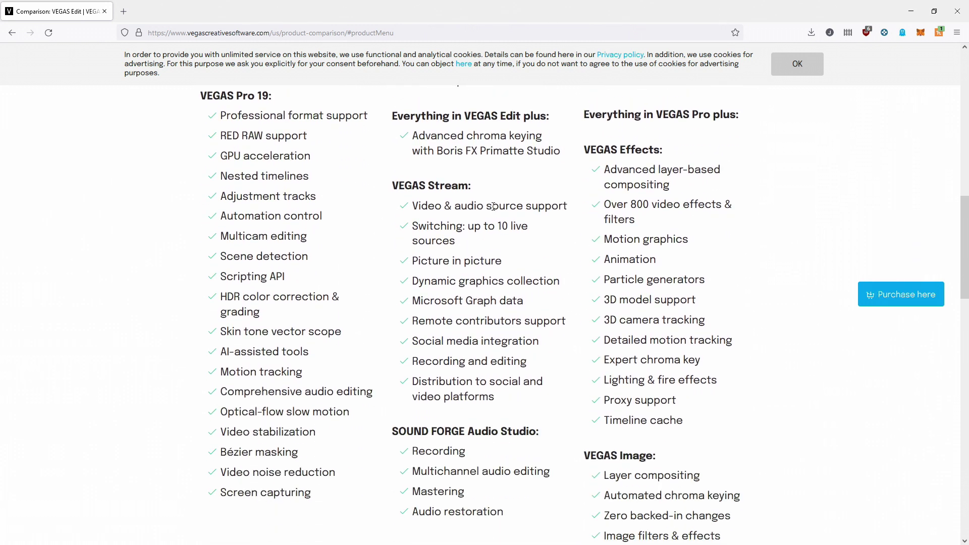
drag(393, 185, 470, 185)
click(468, 185)
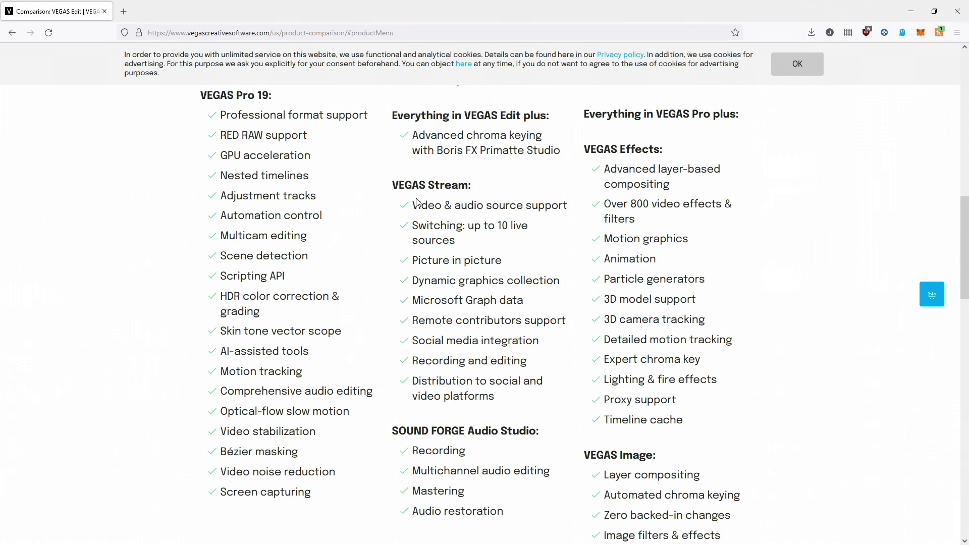
scroll(406, 209, down, 1)
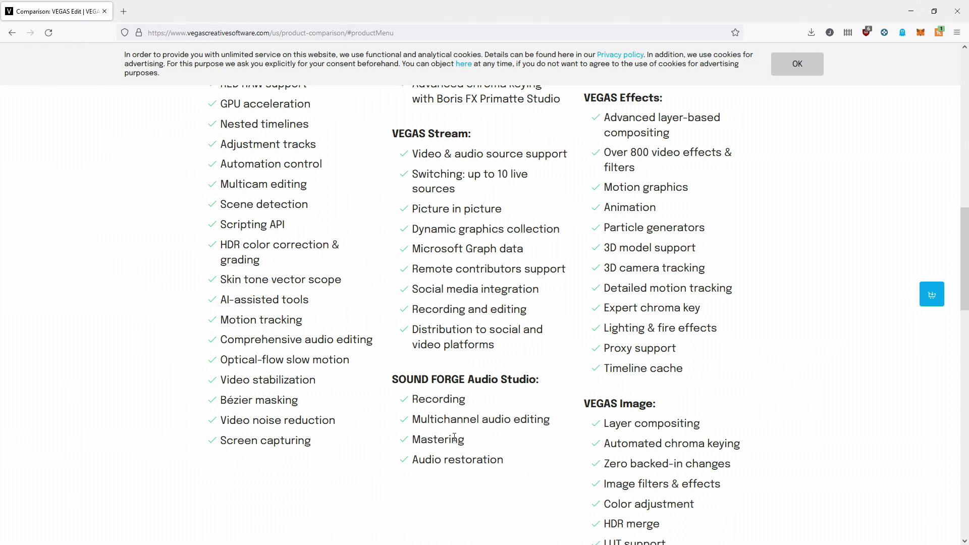
scroll(460, 438, up, 1)
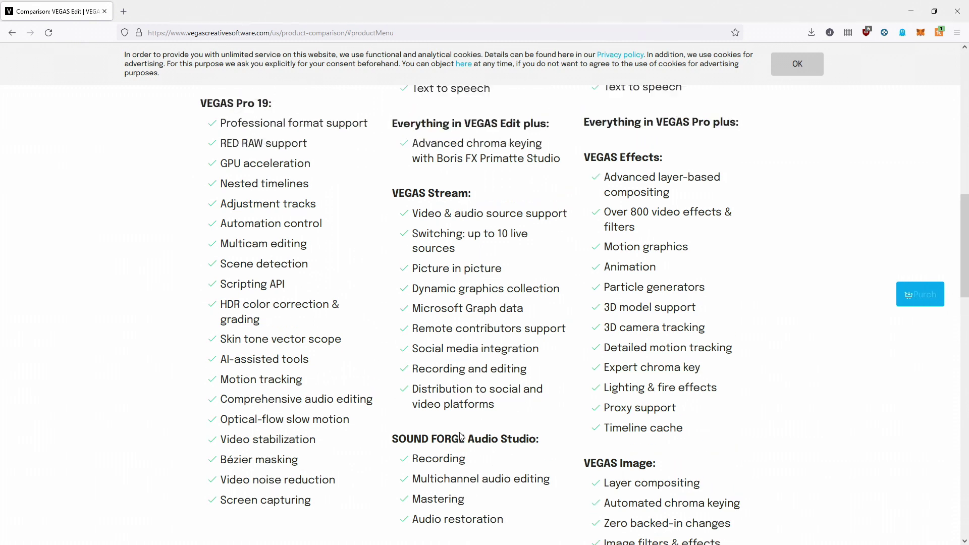
- Examine VEGAS Post's subscription extras and its VEGAS Effects and VEGAS Image feature lists
scroll(461, 437, up, 3)
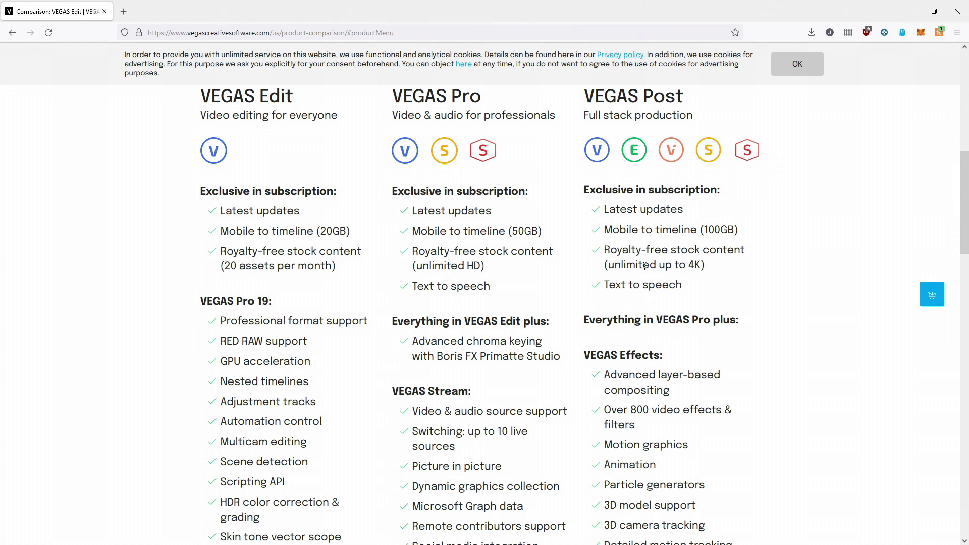
drag(615, 266, 702, 266)
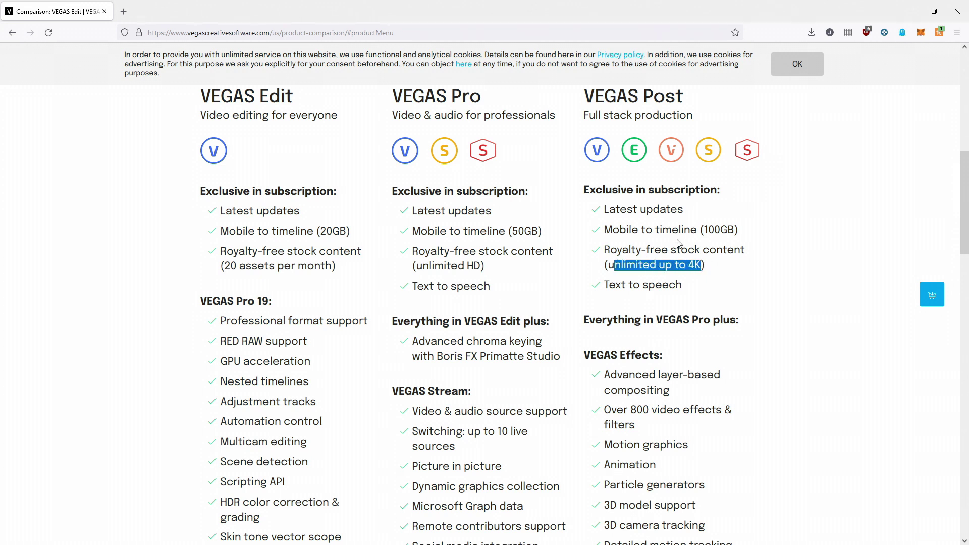
drag(704, 231, 735, 230)
click(735, 231)
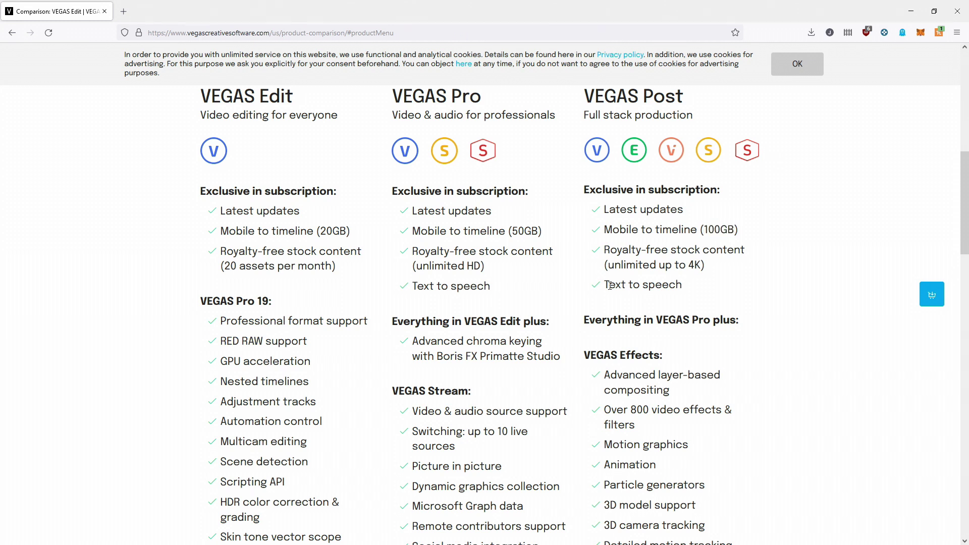
scroll(652, 237, down, 4)
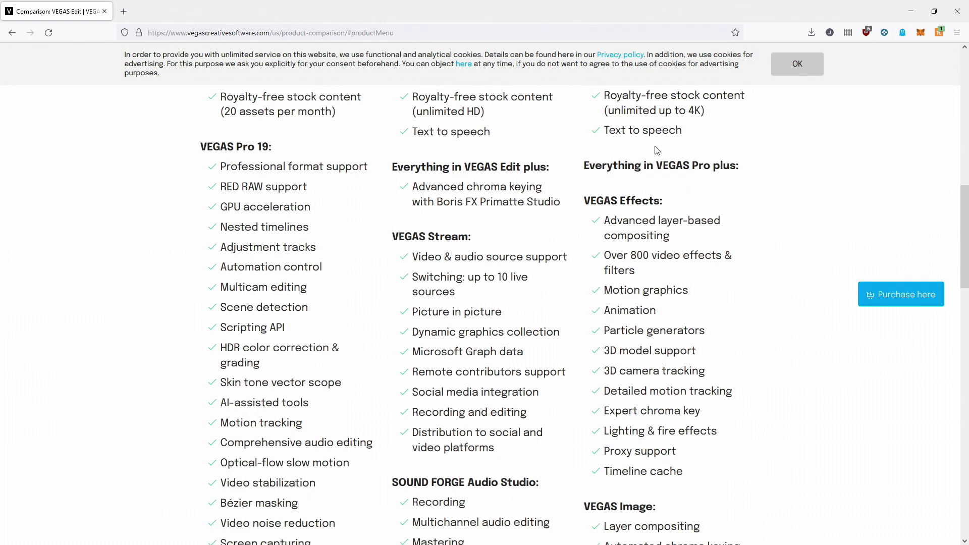
drag(585, 150, 659, 150)
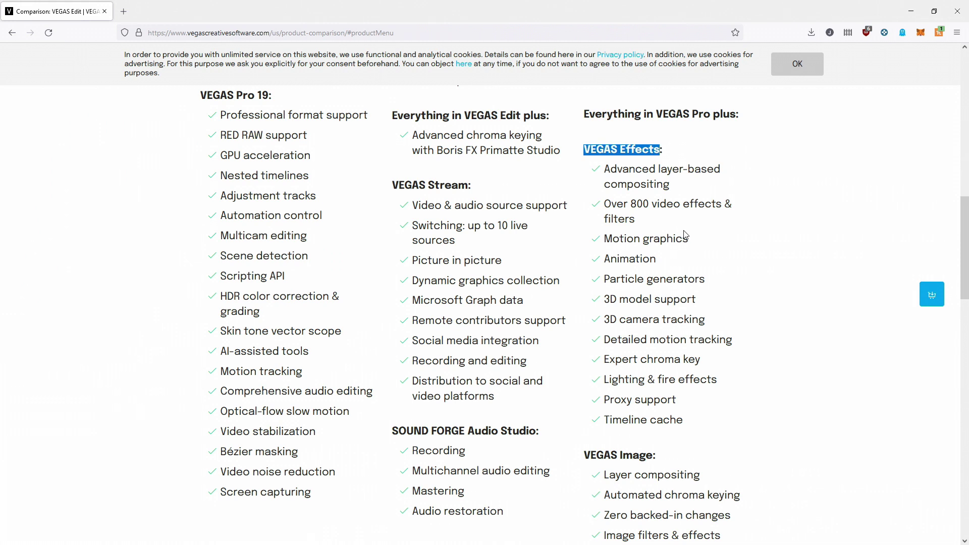
scroll(687, 234, down, 3)
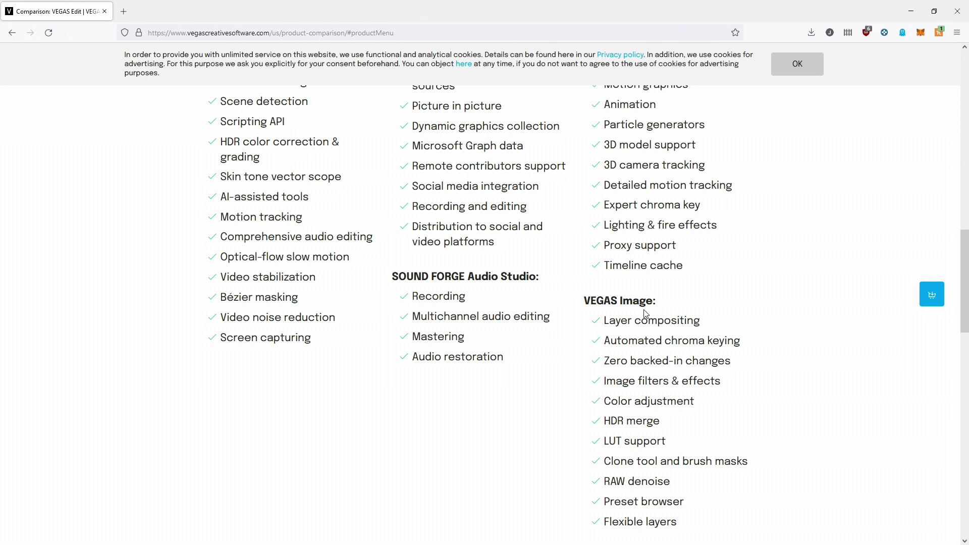
scroll(646, 314, down, 2)
scroll(648, 314, up, 1)
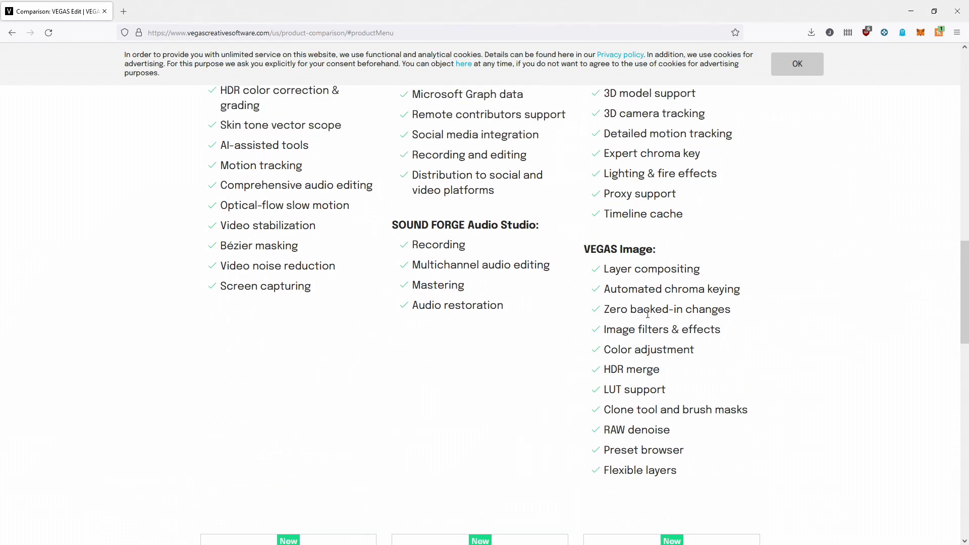
scroll(800, 405, up, 10)
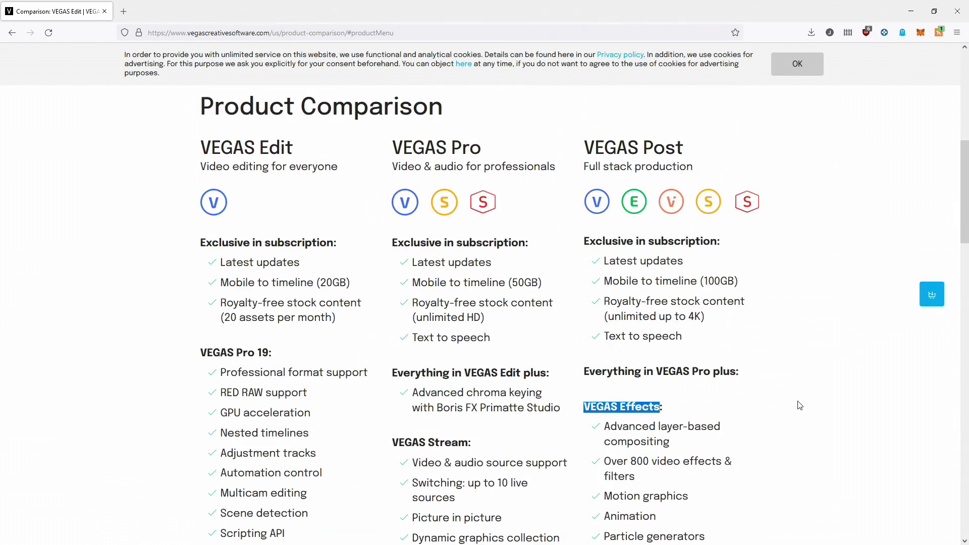